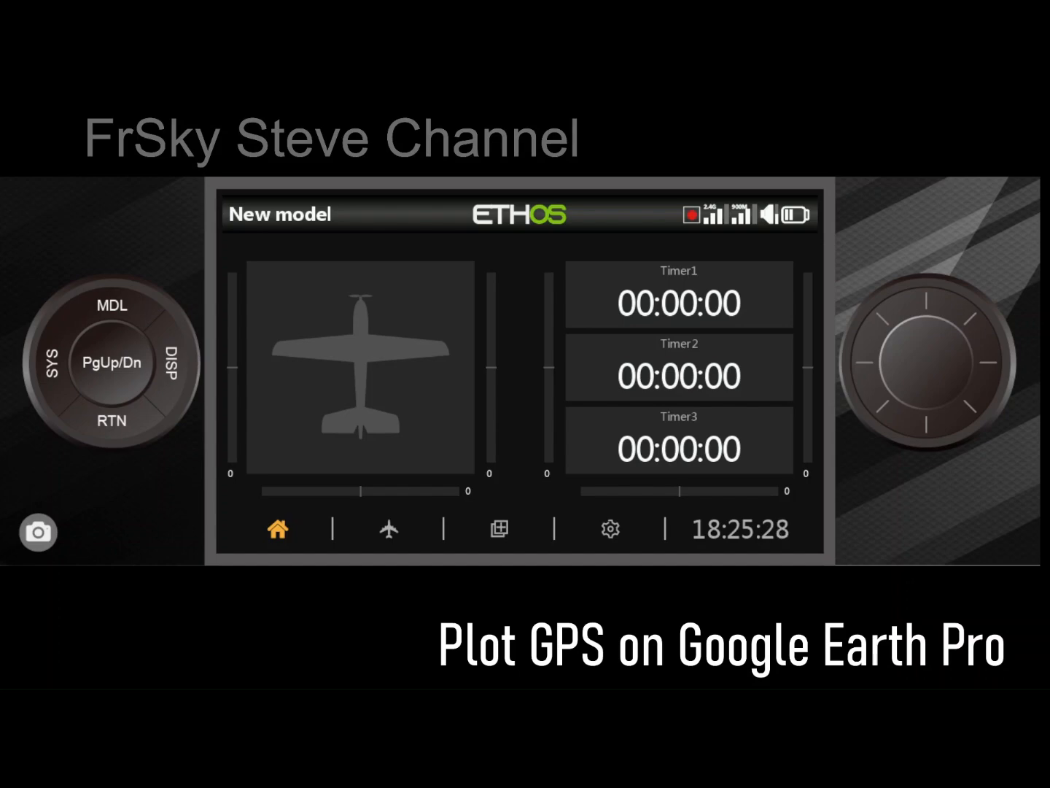
click(667, 452)
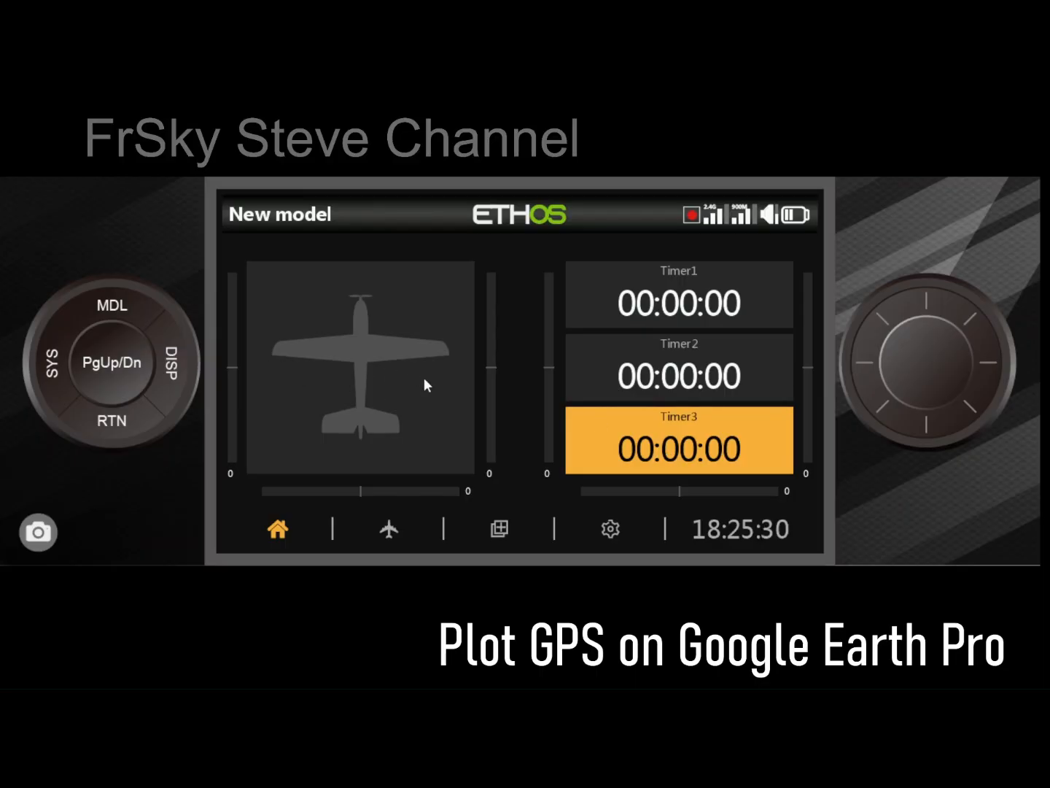
click(123, 426)
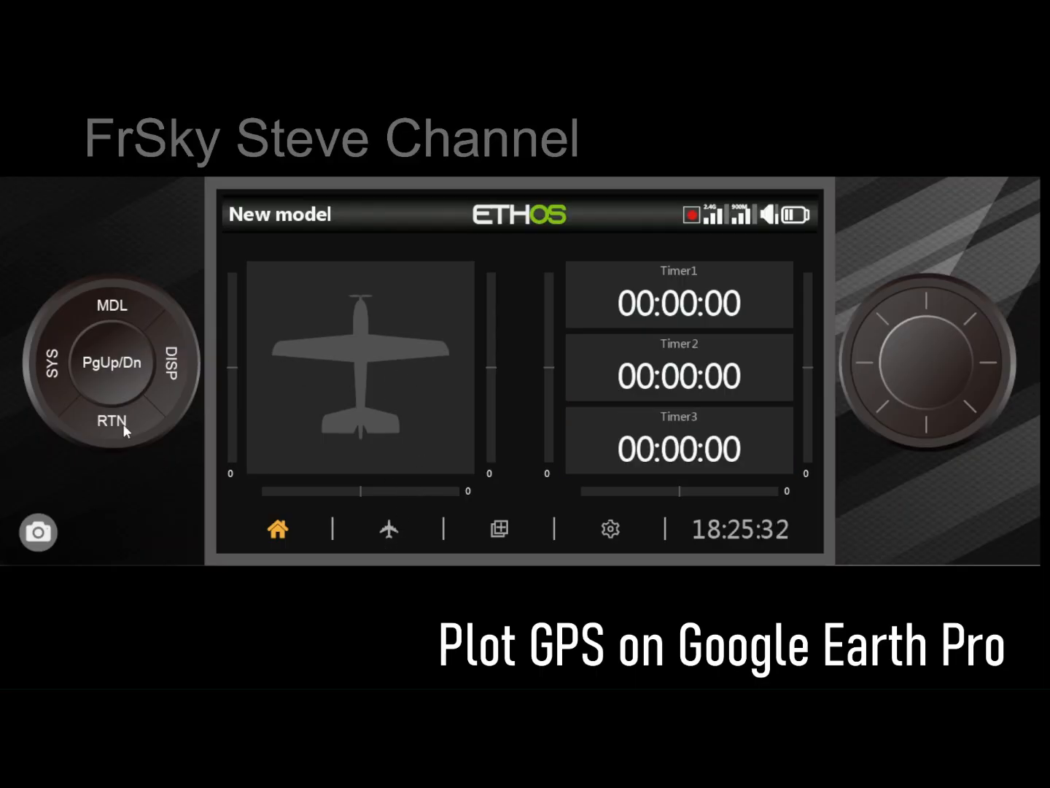
click(392, 533)
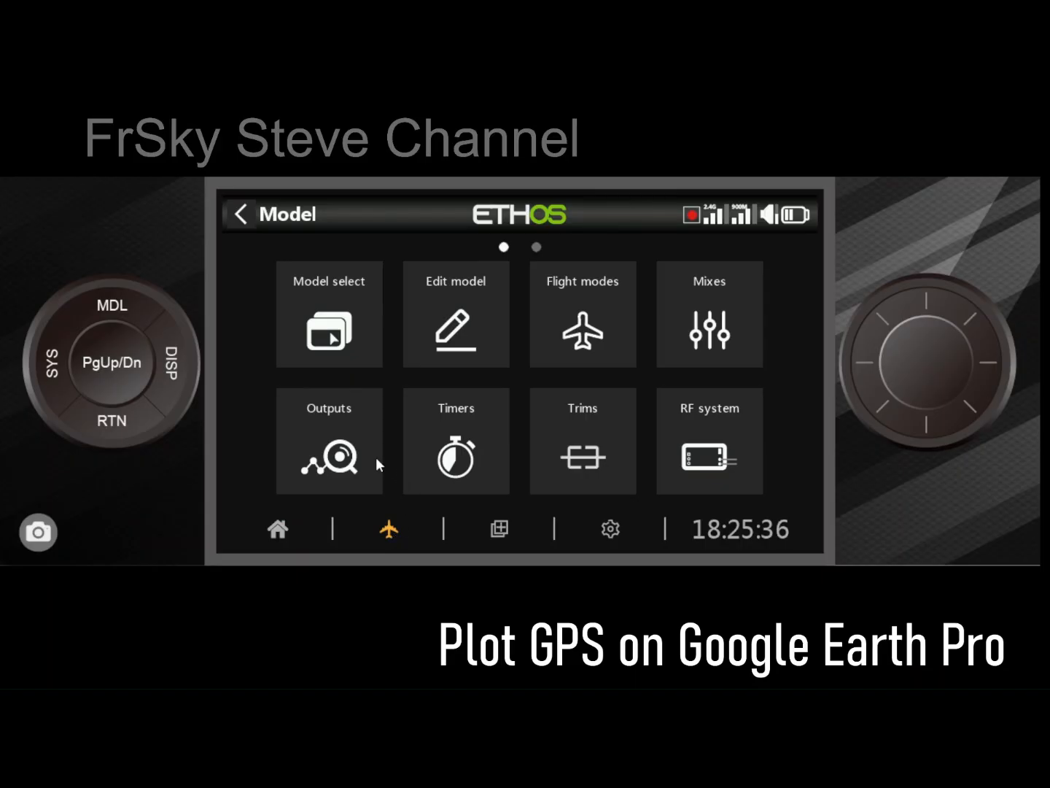
click(128, 433)
- Open the model's Telemetry settings and review the sensor list down to the GPS sensors
click(391, 529)
drag(729, 378, 252, 341)
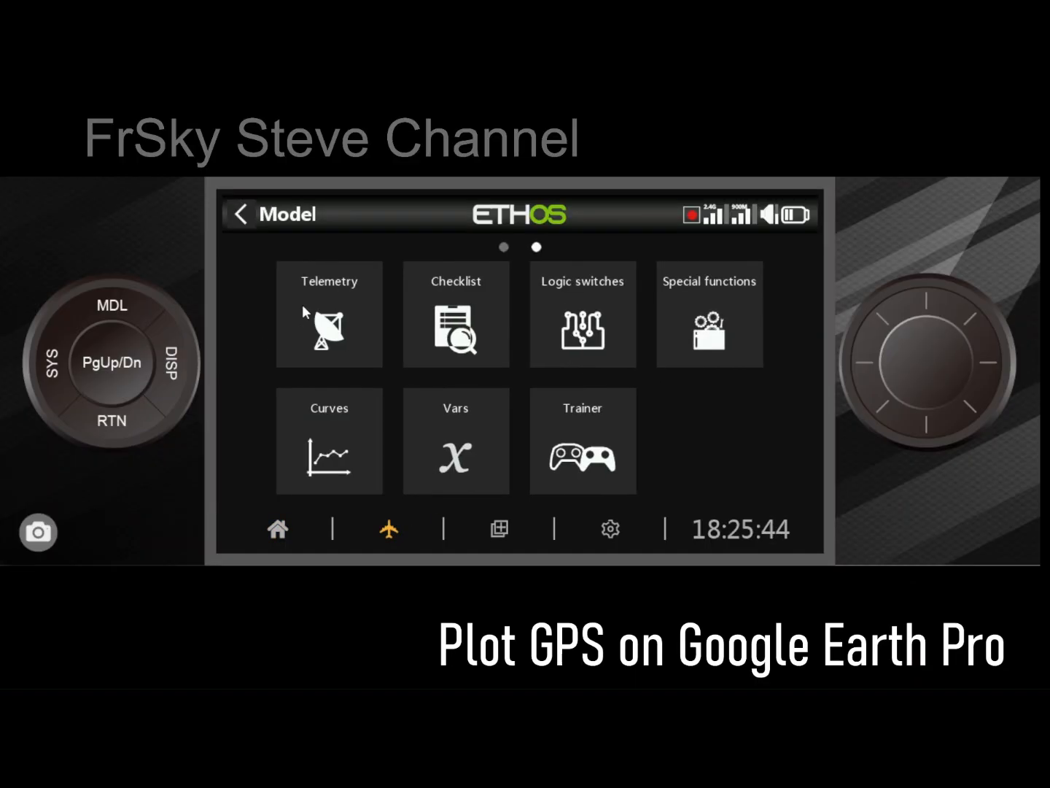
click(339, 312)
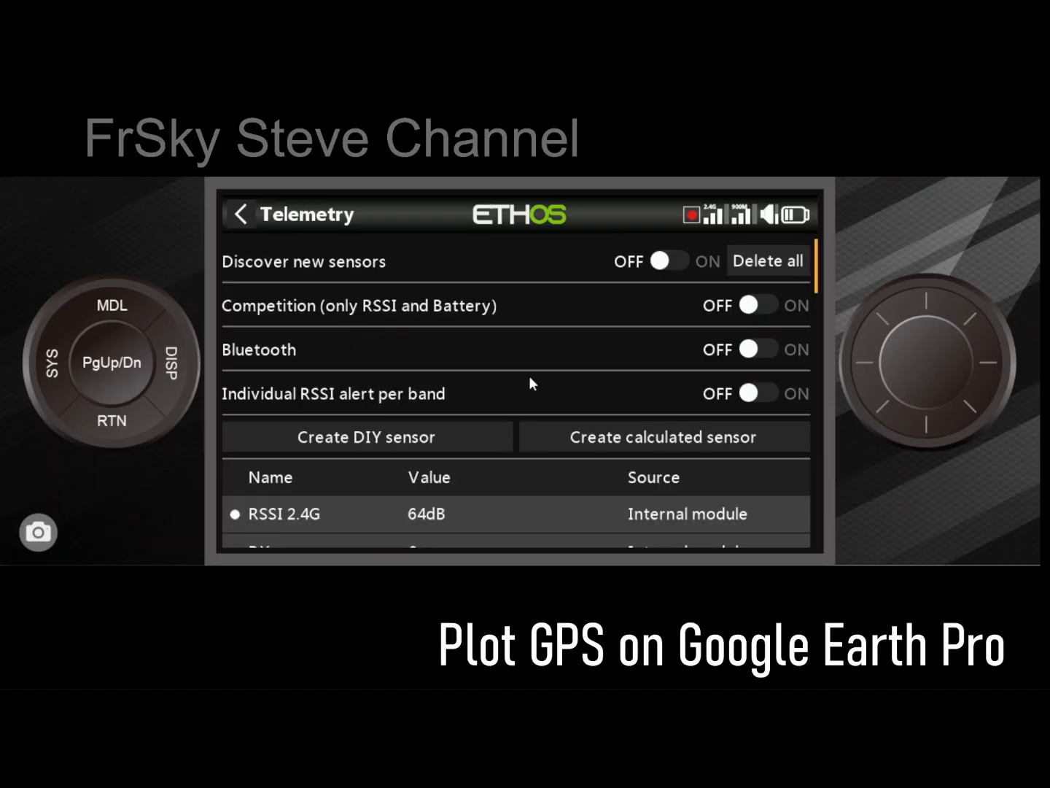
scroll(528, 376, down, 8)
scroll(528, 376, down, 10)
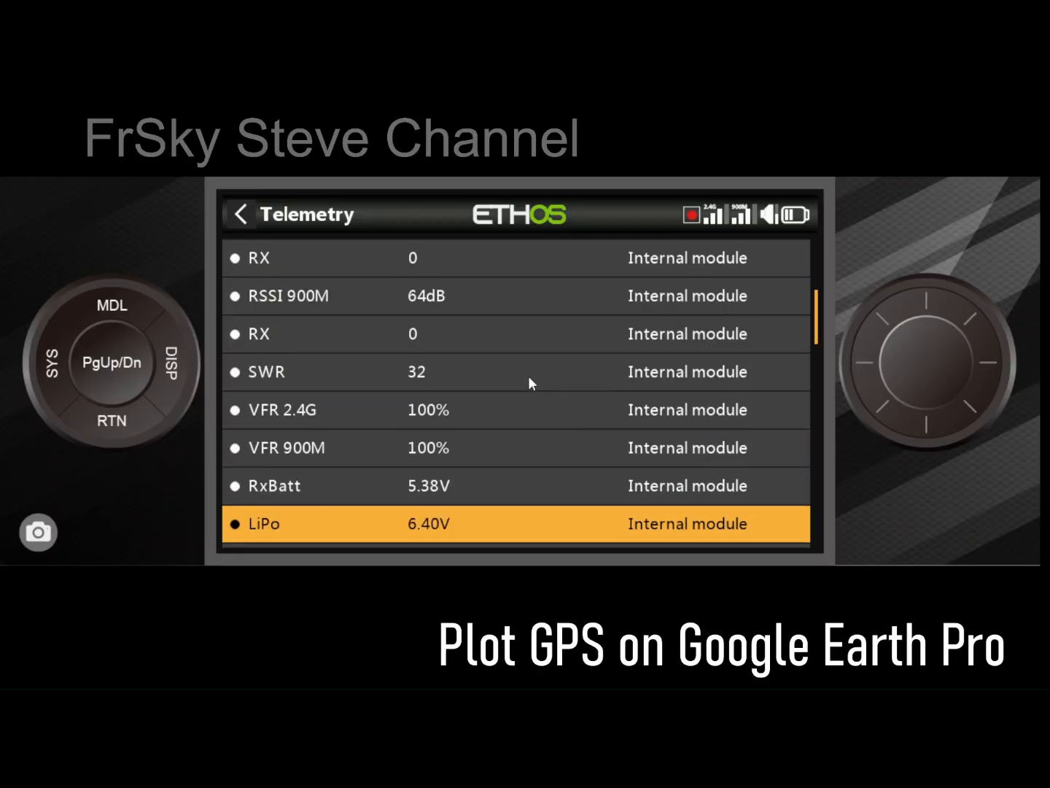
scroll(528, 375, down, 5)
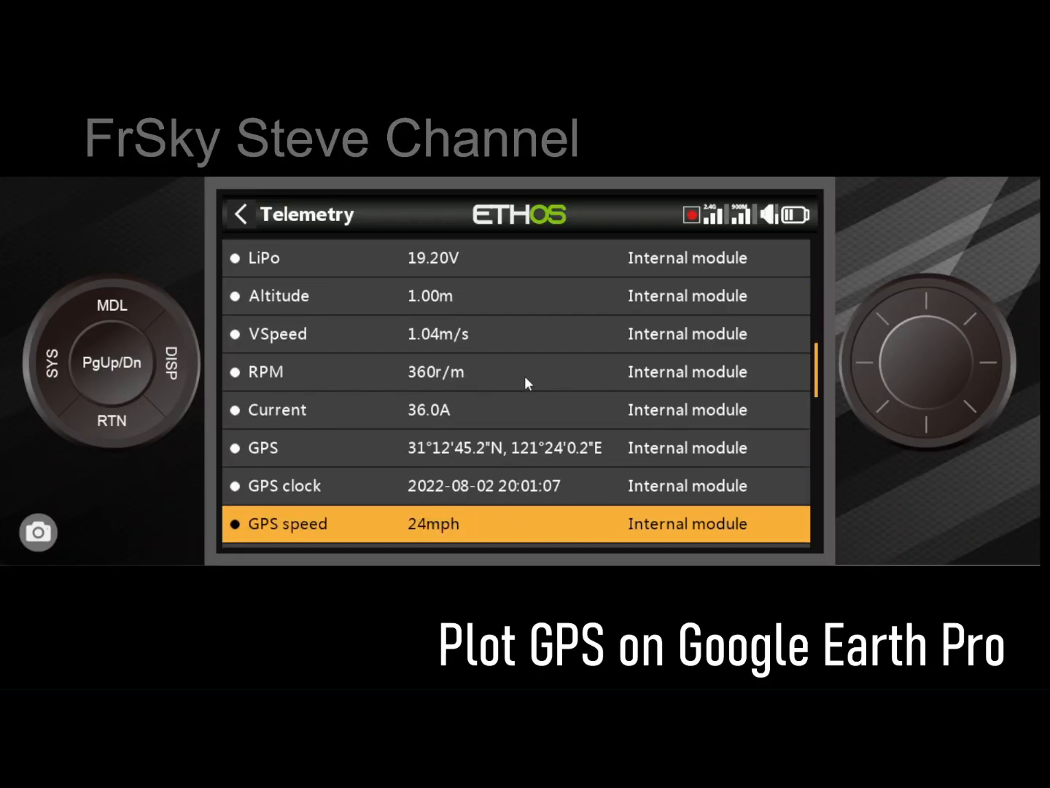
scroll(525, 377, down, 2)
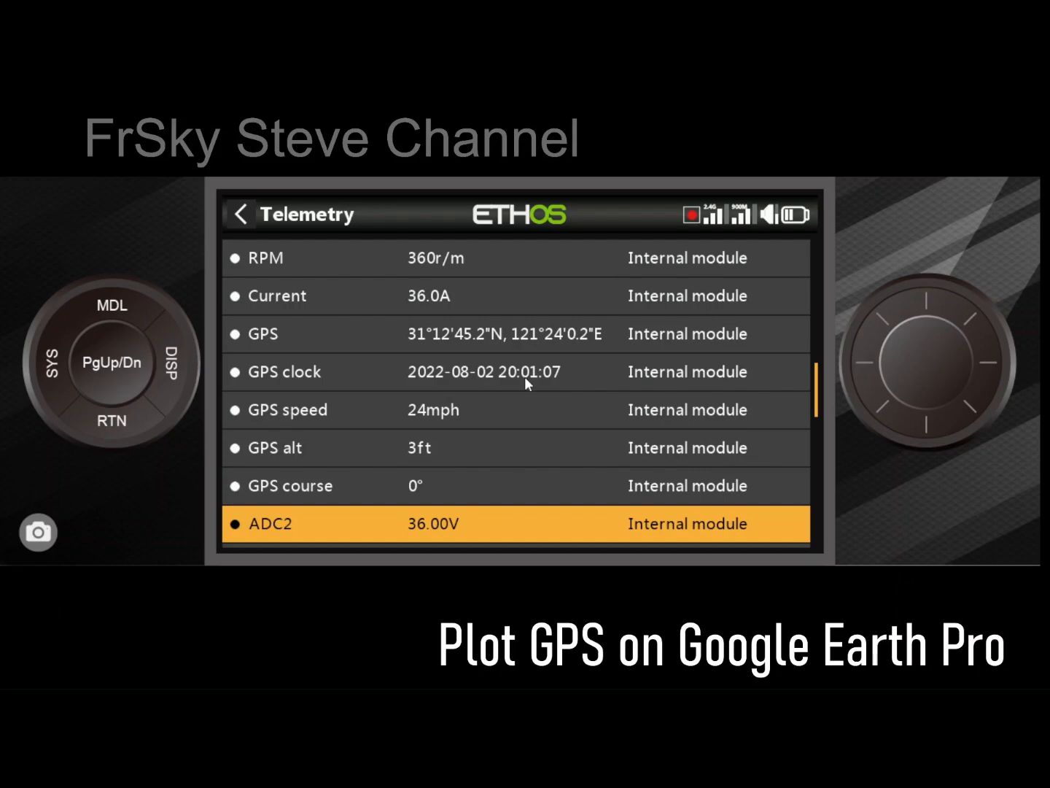
- Turn on Auto offset for the GPS alt telemetry sensor and go back to the sensor list
click(387, 458)
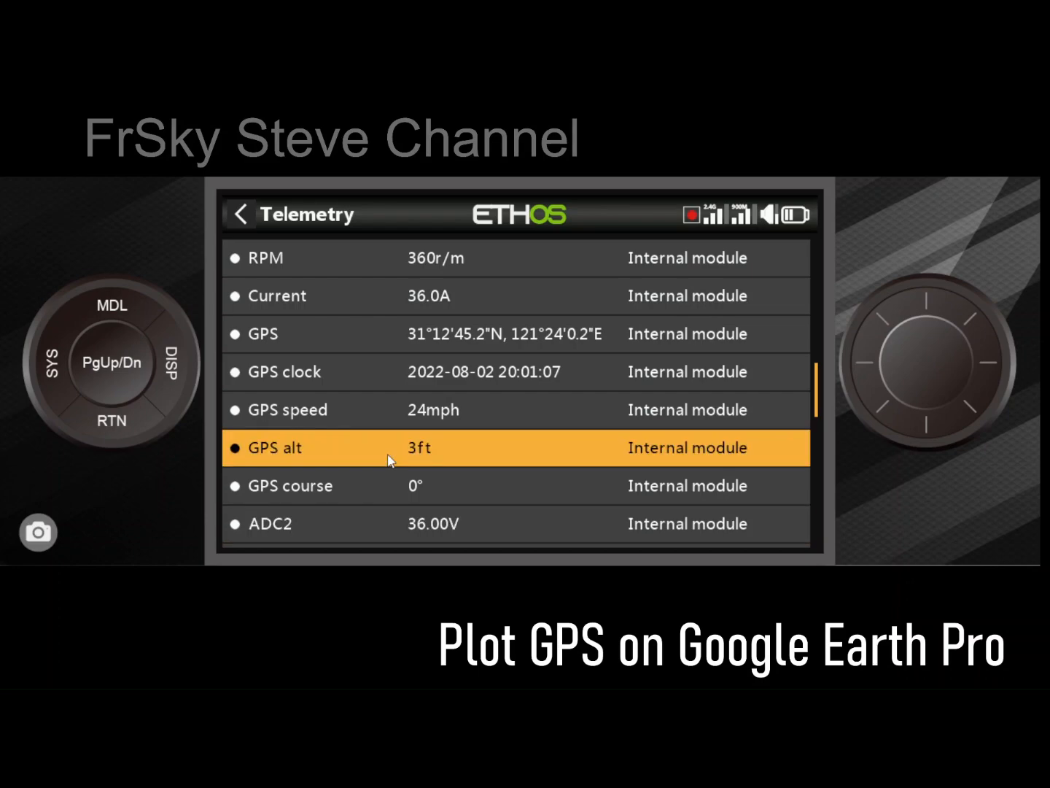
click(387, 457)
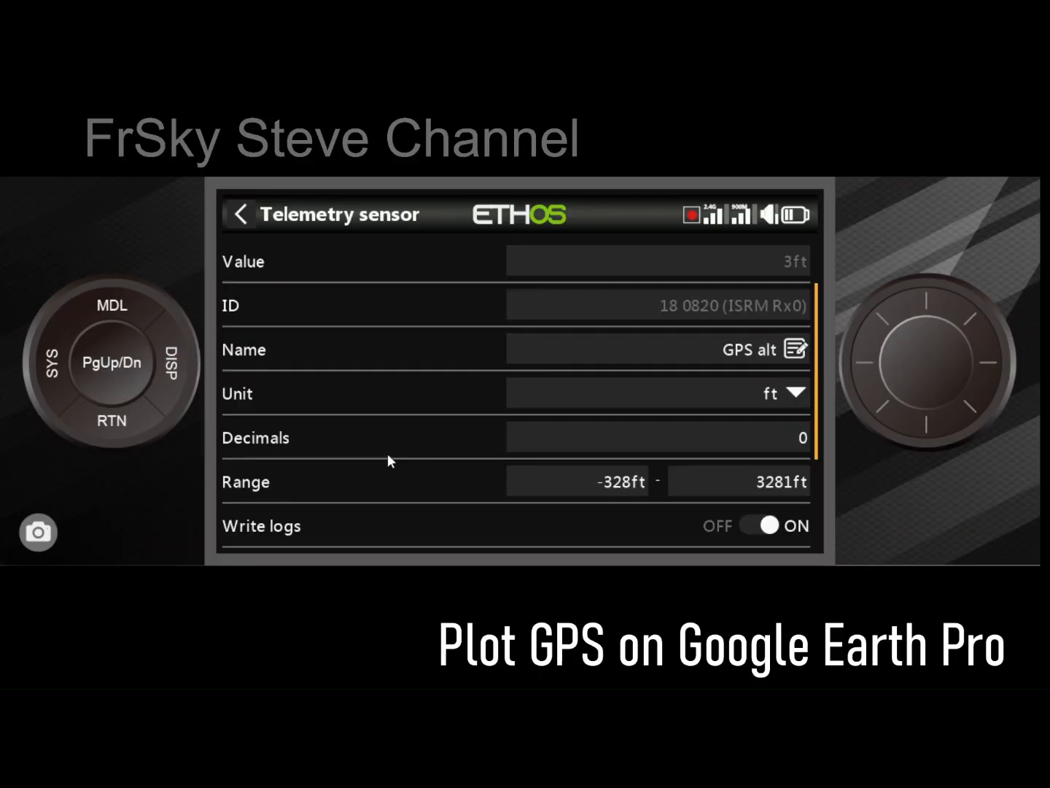
scroll(489, 387, down, 9)
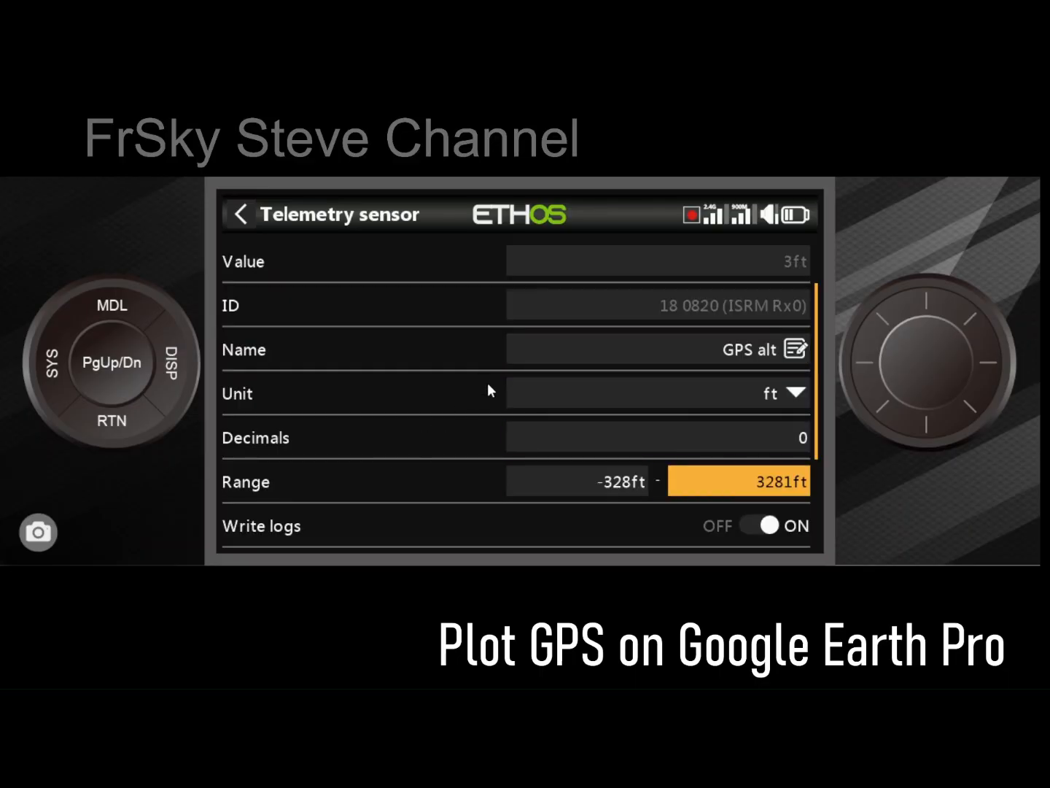
scroll(488, 384, up, 8)
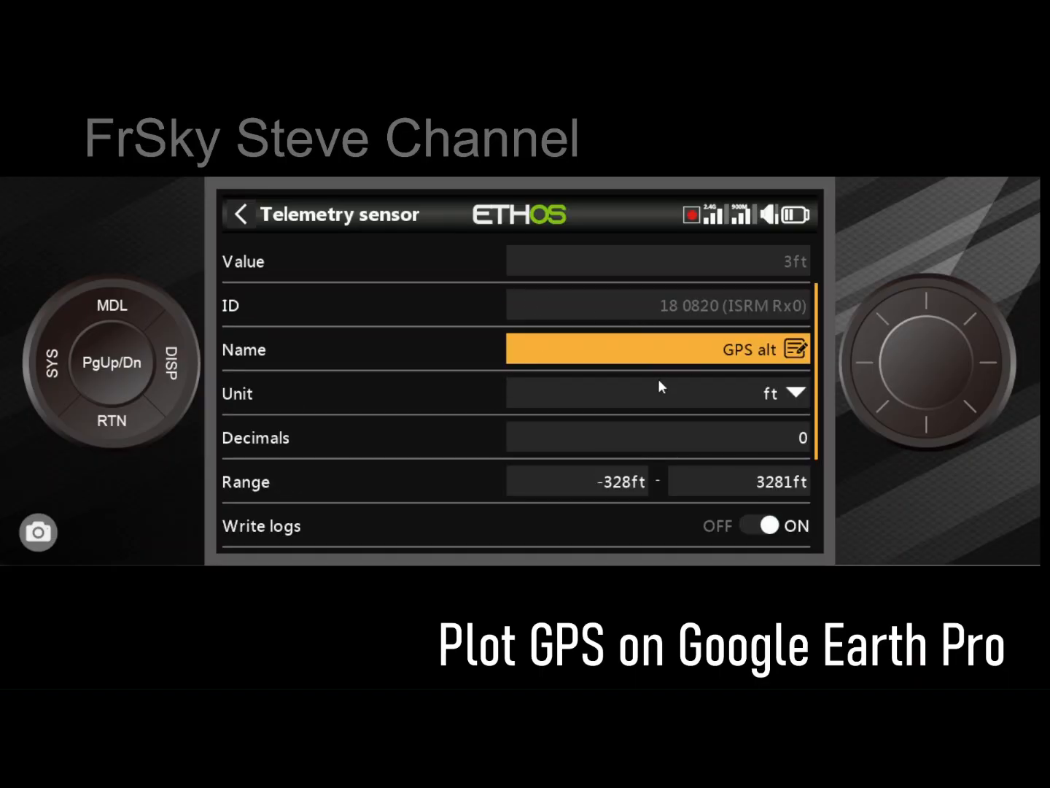
scroll(643, 393, down, 8)
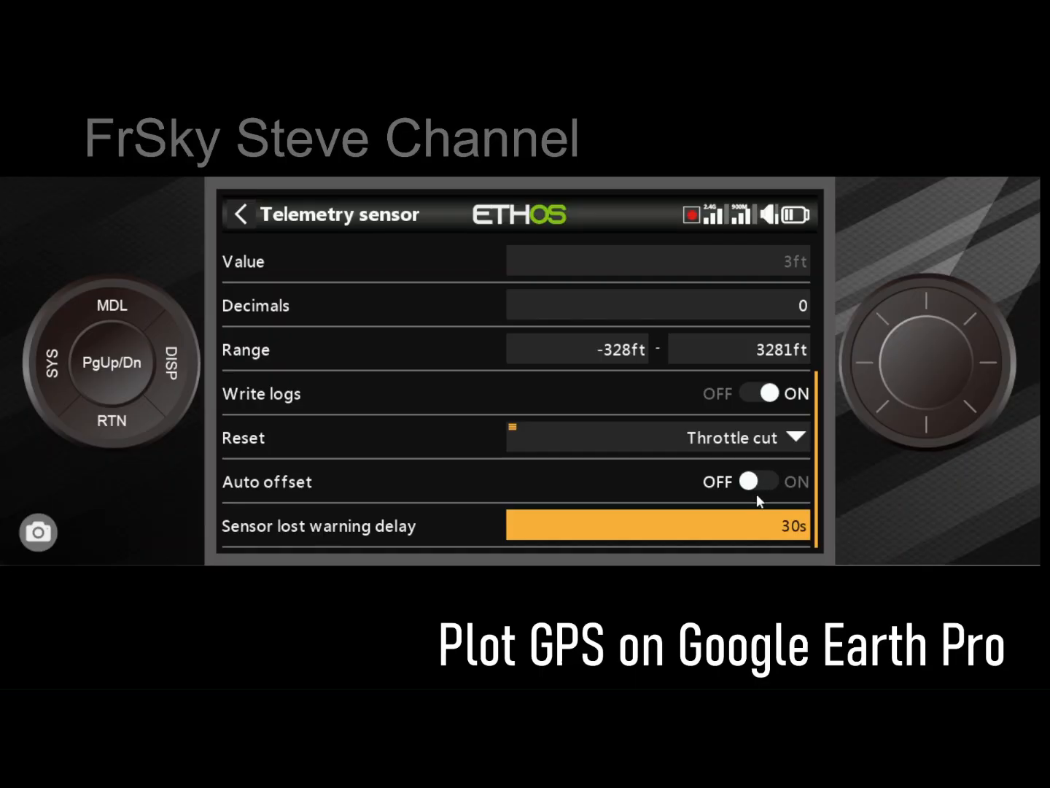
click(763, 487)
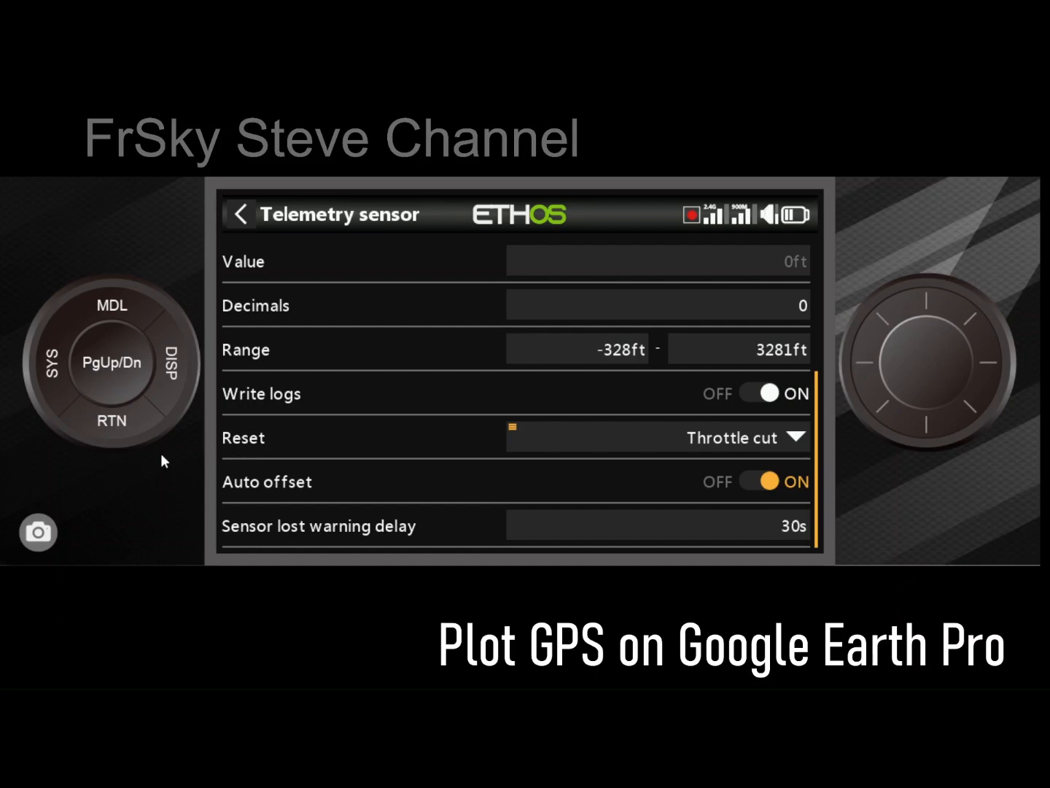
click(130, 420)
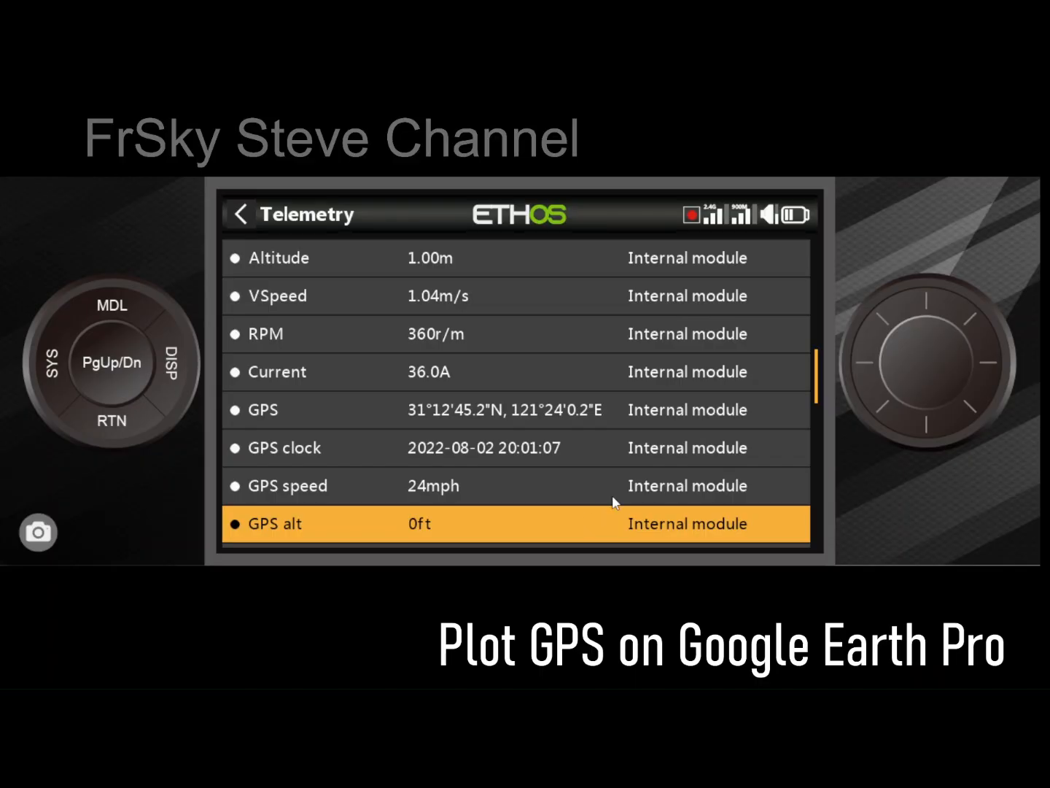
- Leave Telemetry and open the SF3 Write logs special function for editing
click(122, 423)
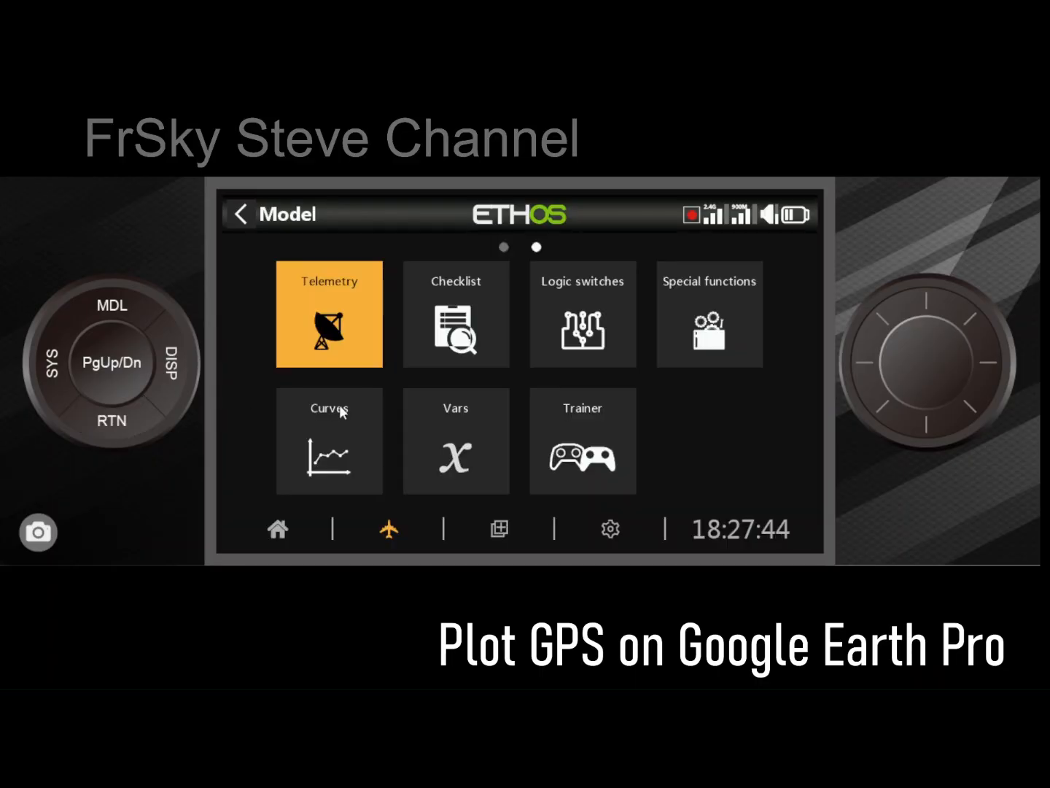
click(759, 299)
click(453, 382)
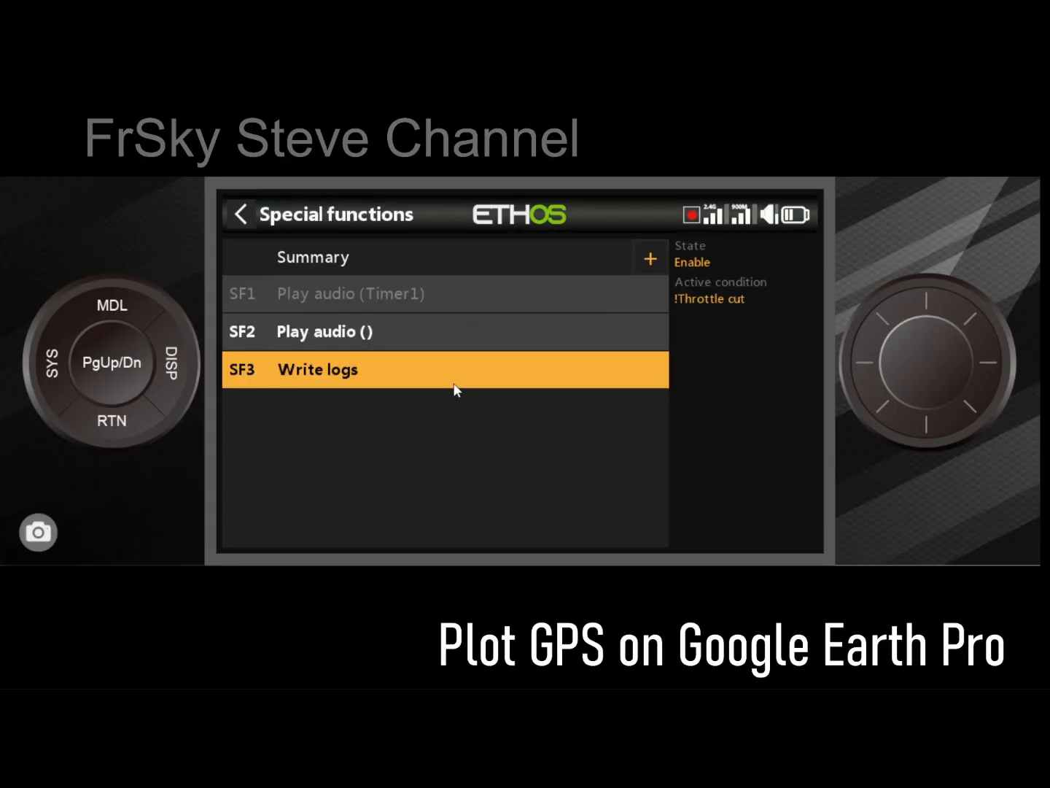
click(458, 377)
click(499, 314)
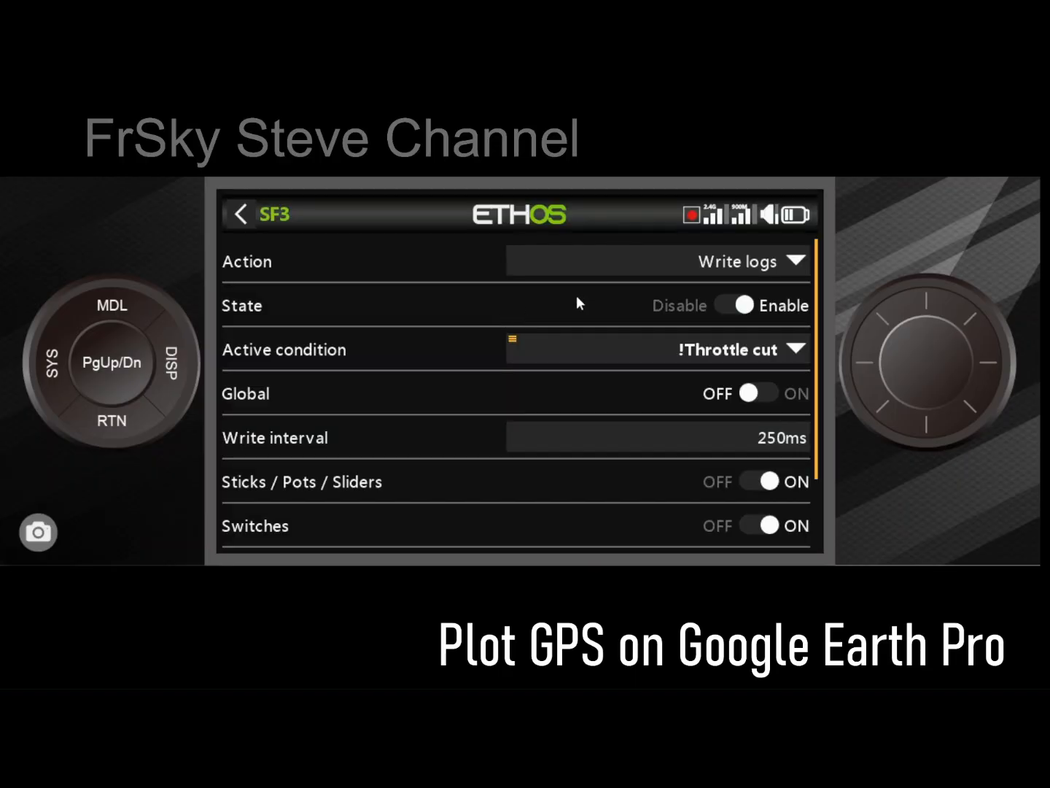
- Examine the Write logs function's action, active condition and condition options without changing them, and exit the special functions
click(762, 264)
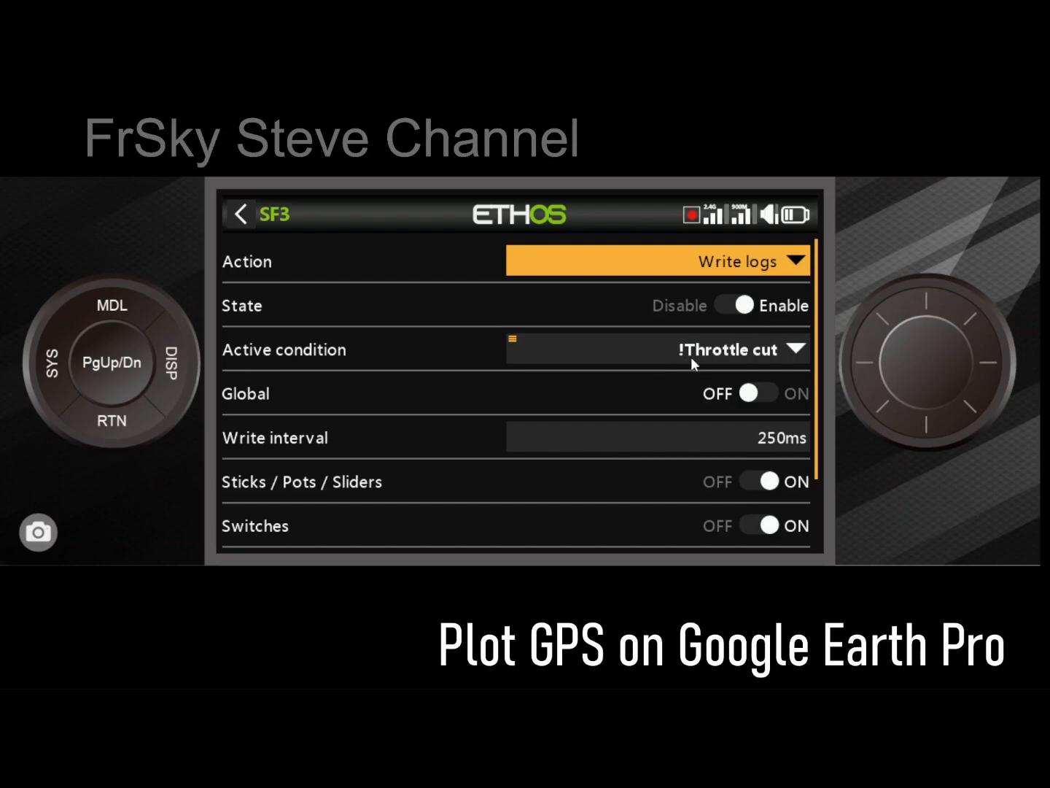
click(615, 362)
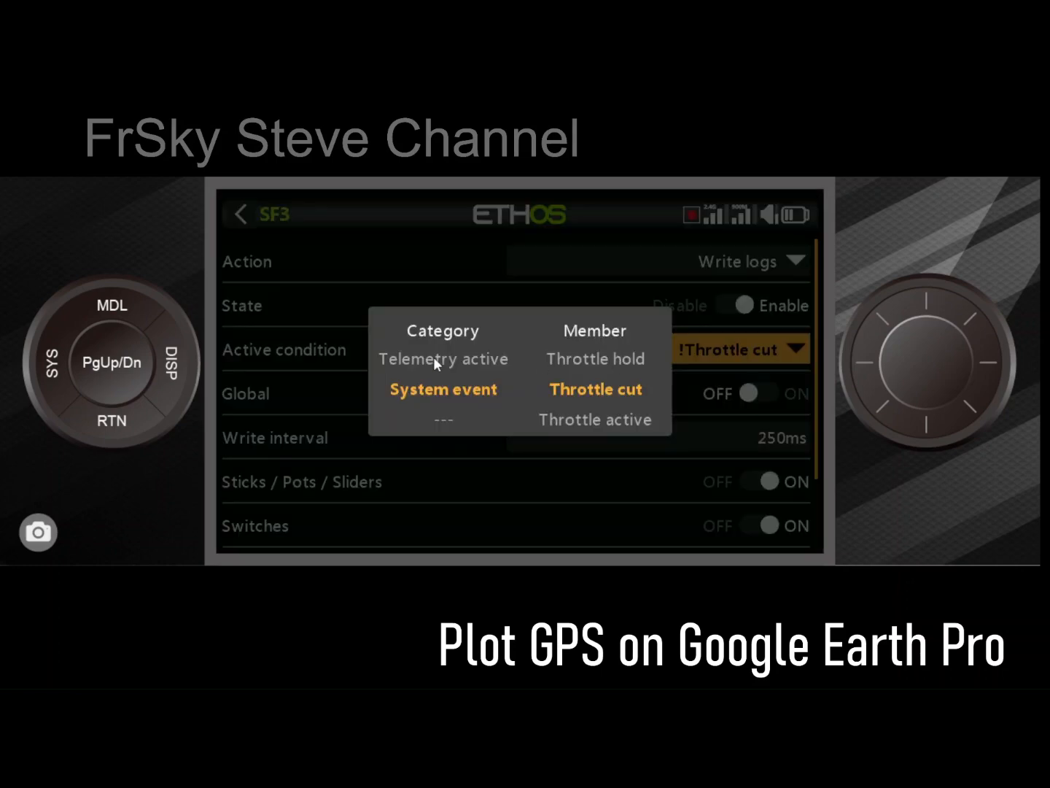
click(139, 417)
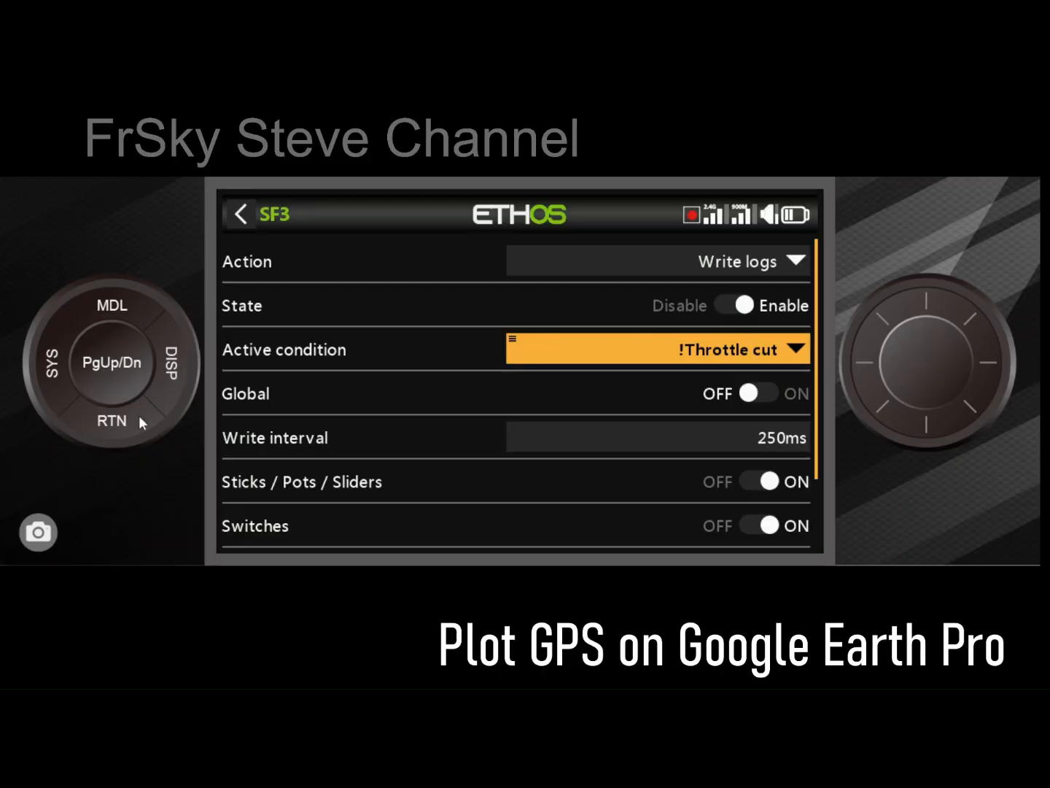
click(713, 354)
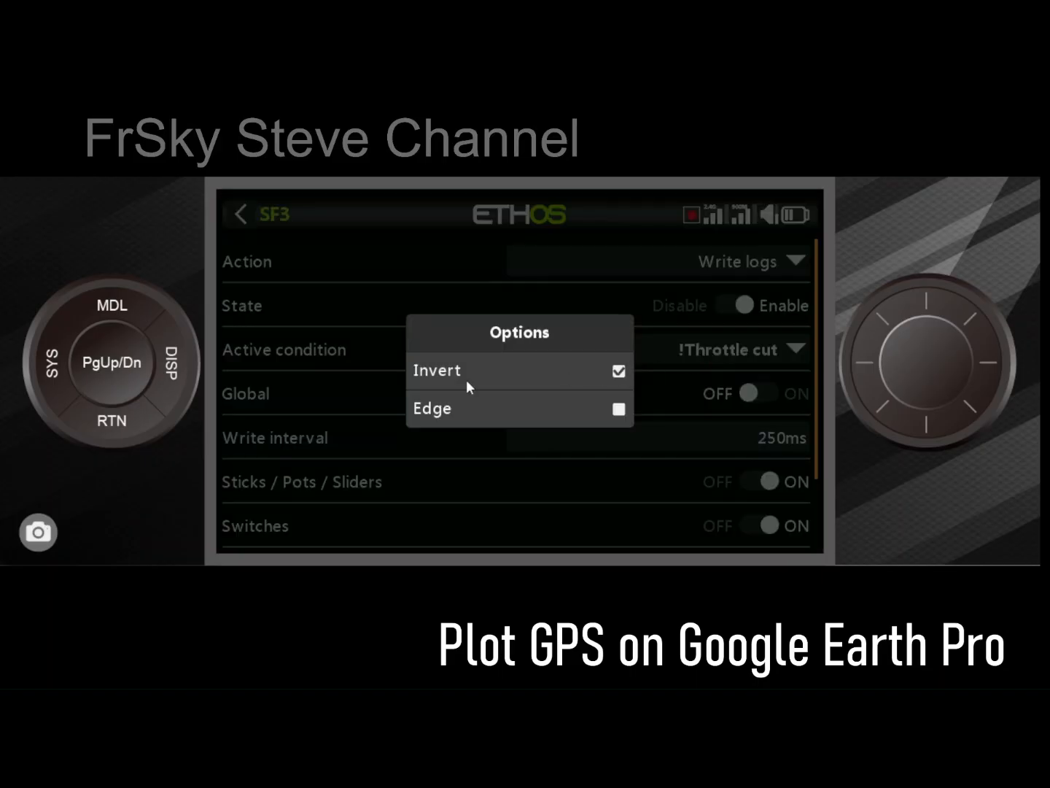
click(129, 426)
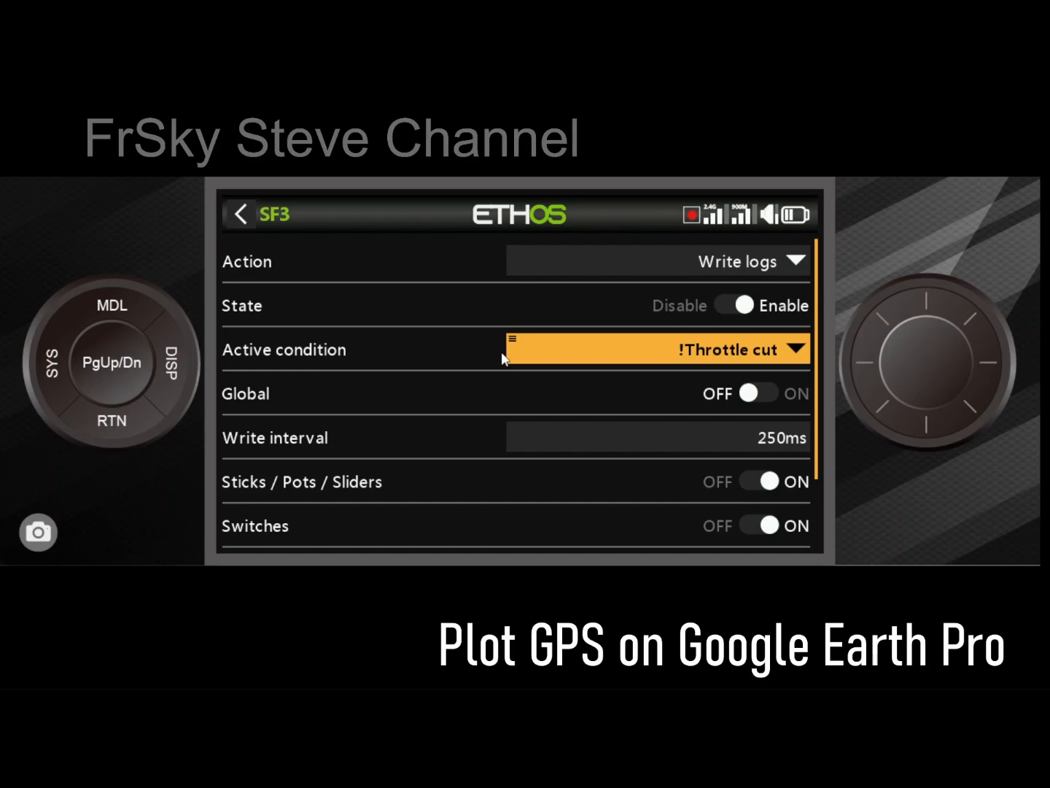
click(126, 428)
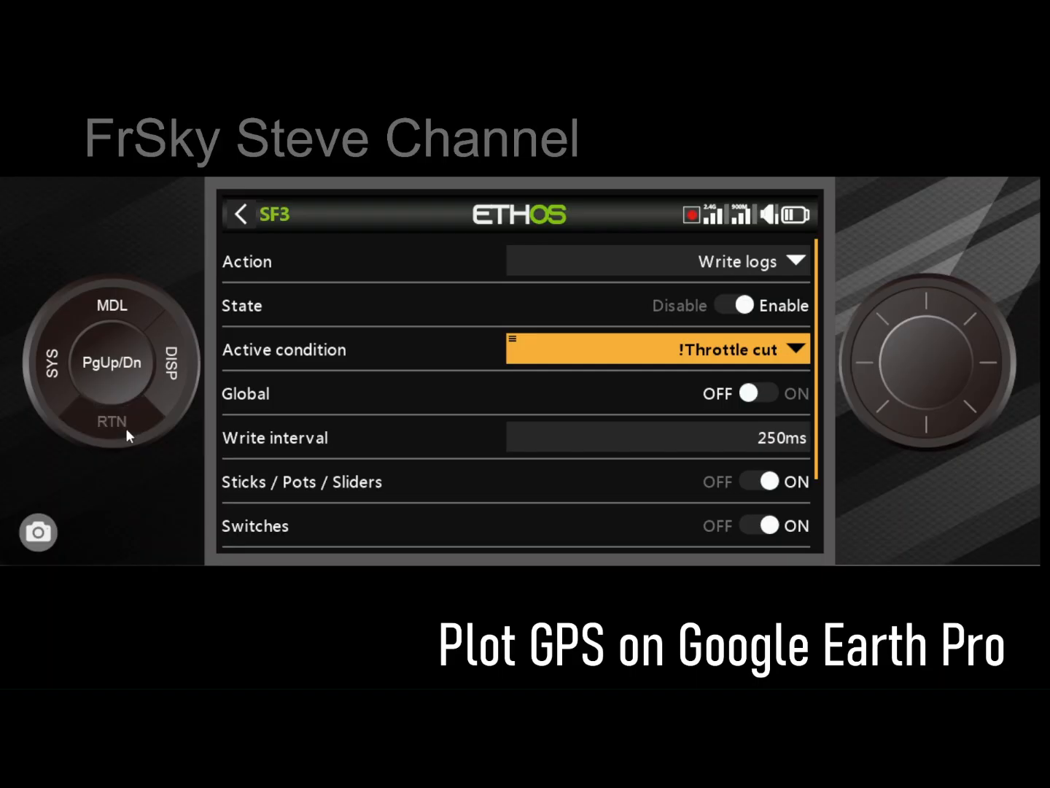
click(126, 428)
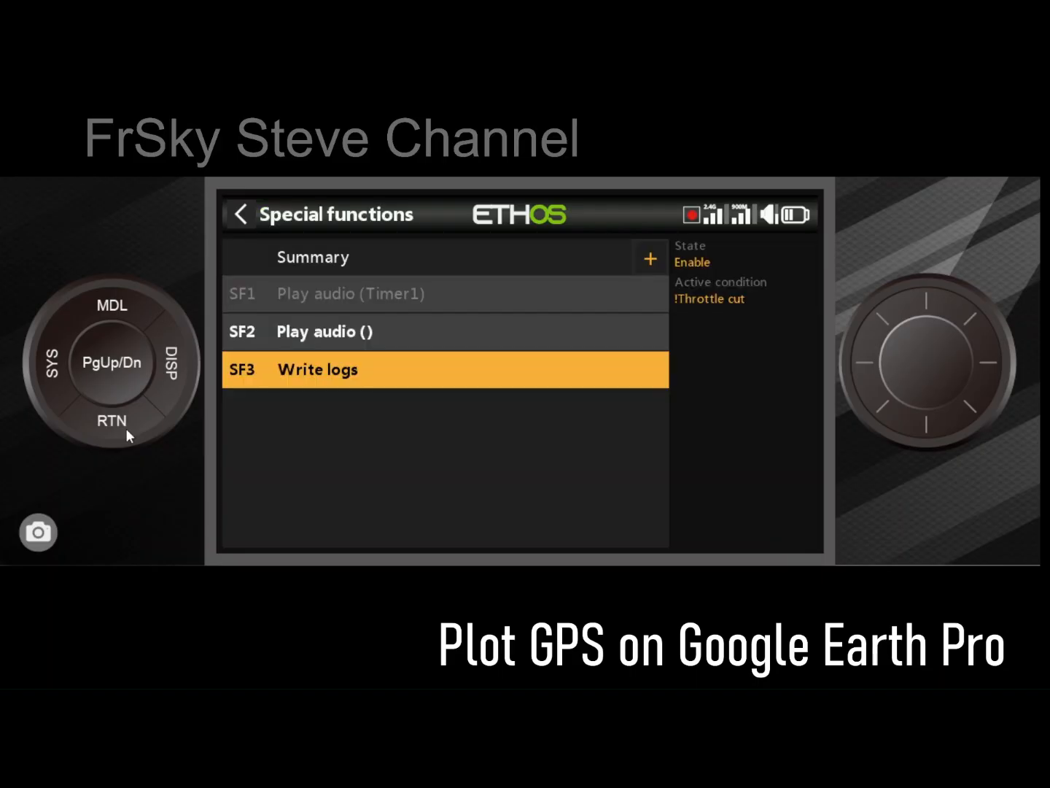
click(126, 429)
click(126, 428)
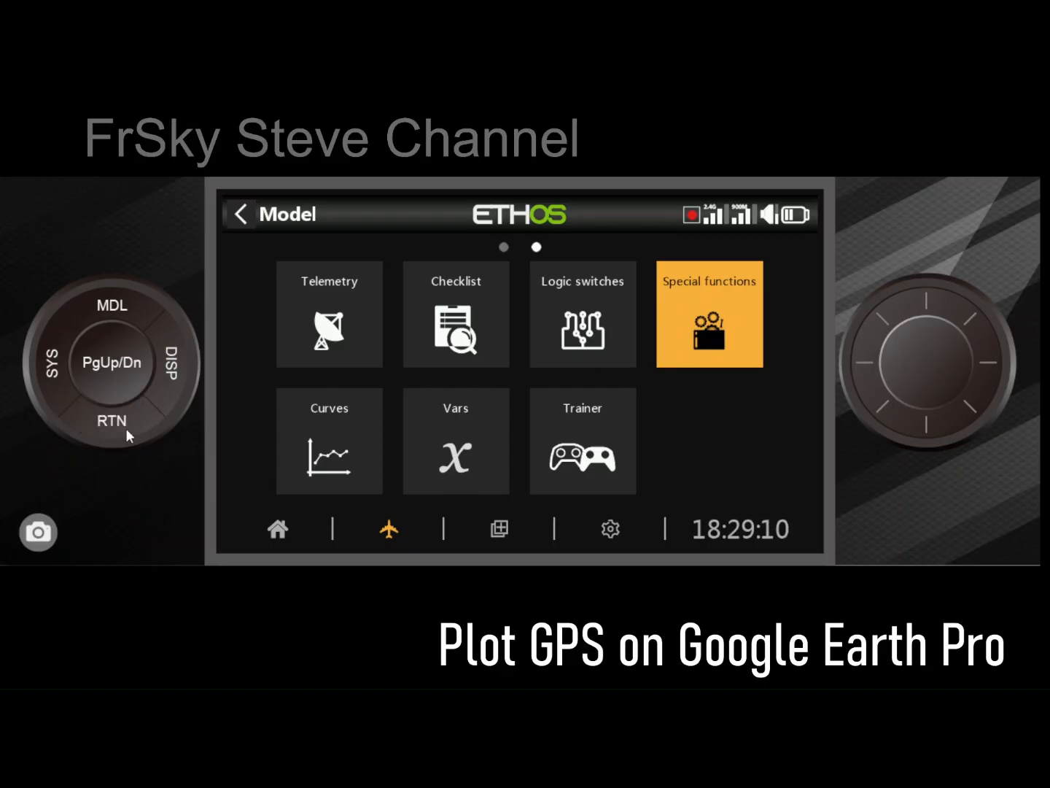
click(126, 430)
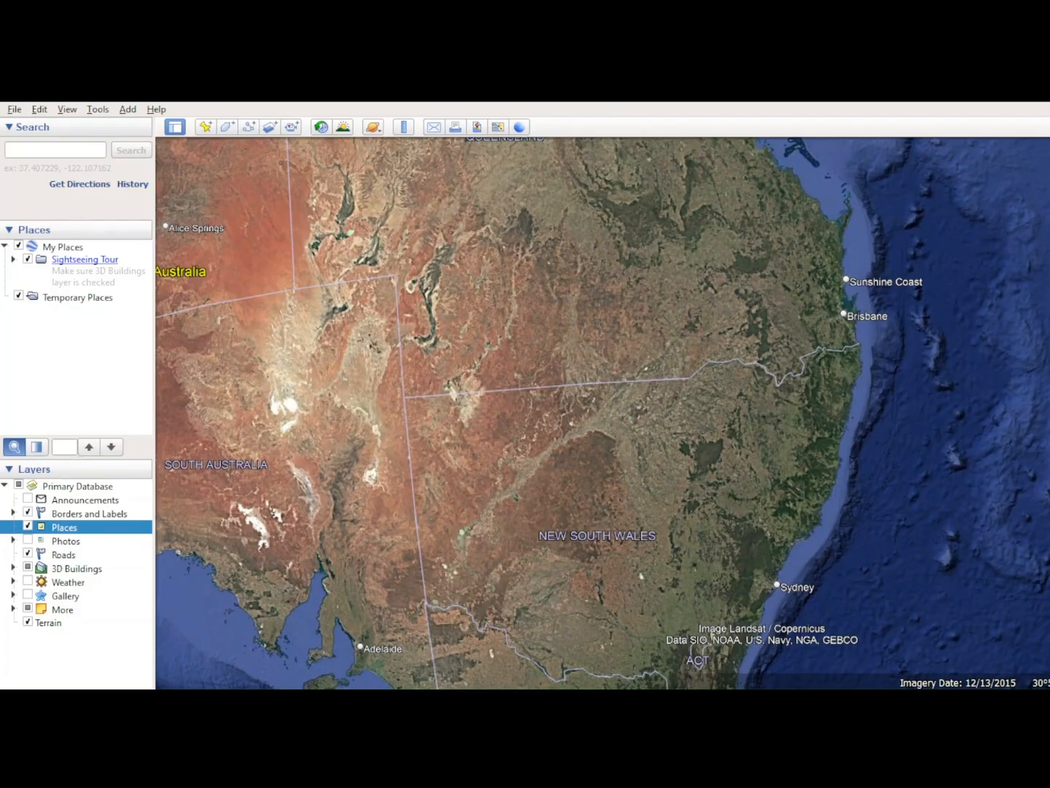
- Switch to Google Earth Pro and start importing the telemetry log data
click(15, 111)
click(76, 253)
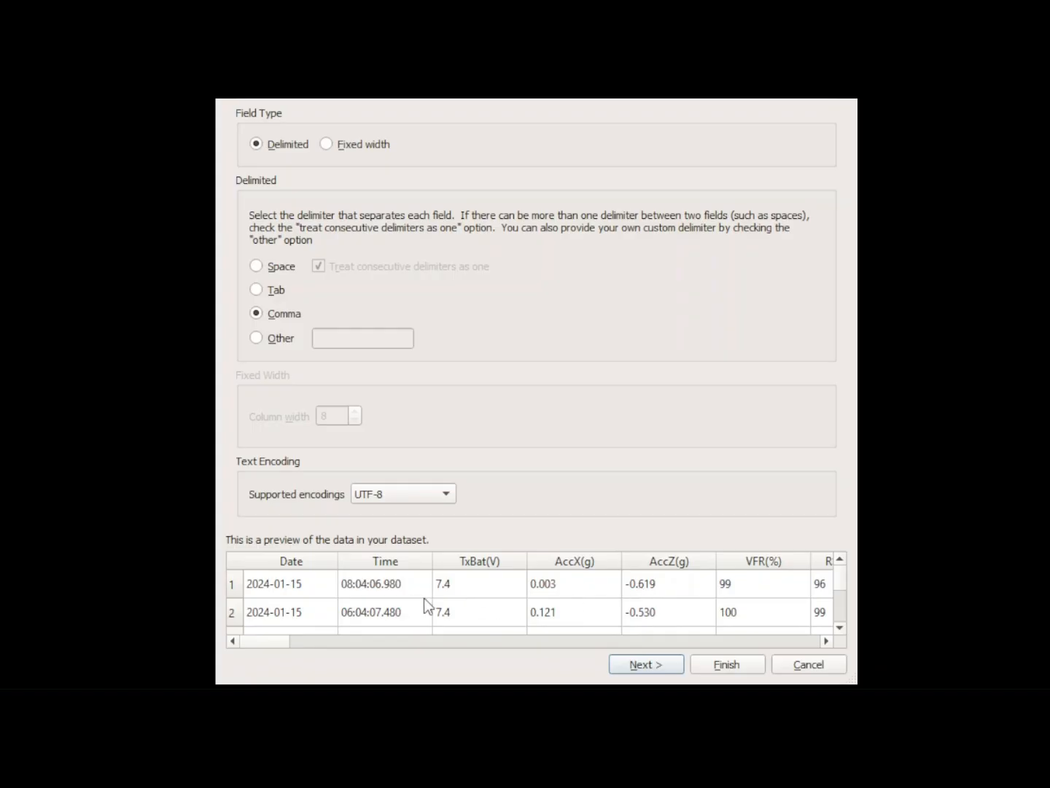
- Check the Time values in the dataset preview and accept the comma-delimited format with UTF-8 encoding
click(400, 596)
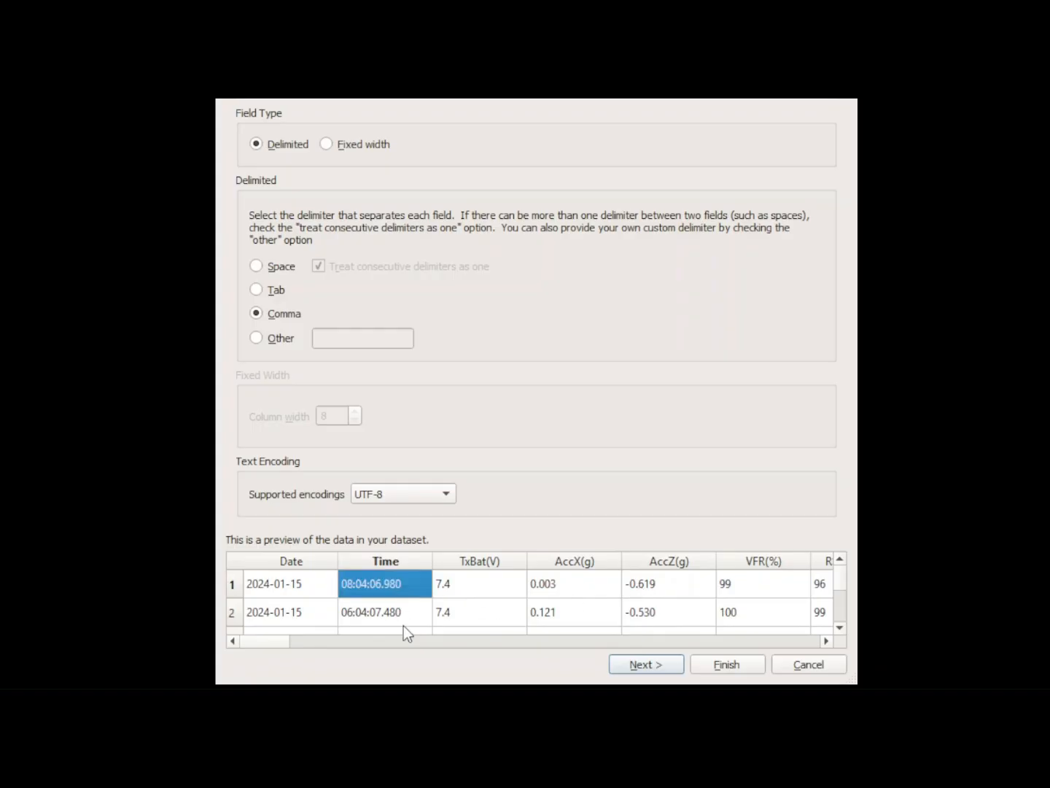
click(401, 618)
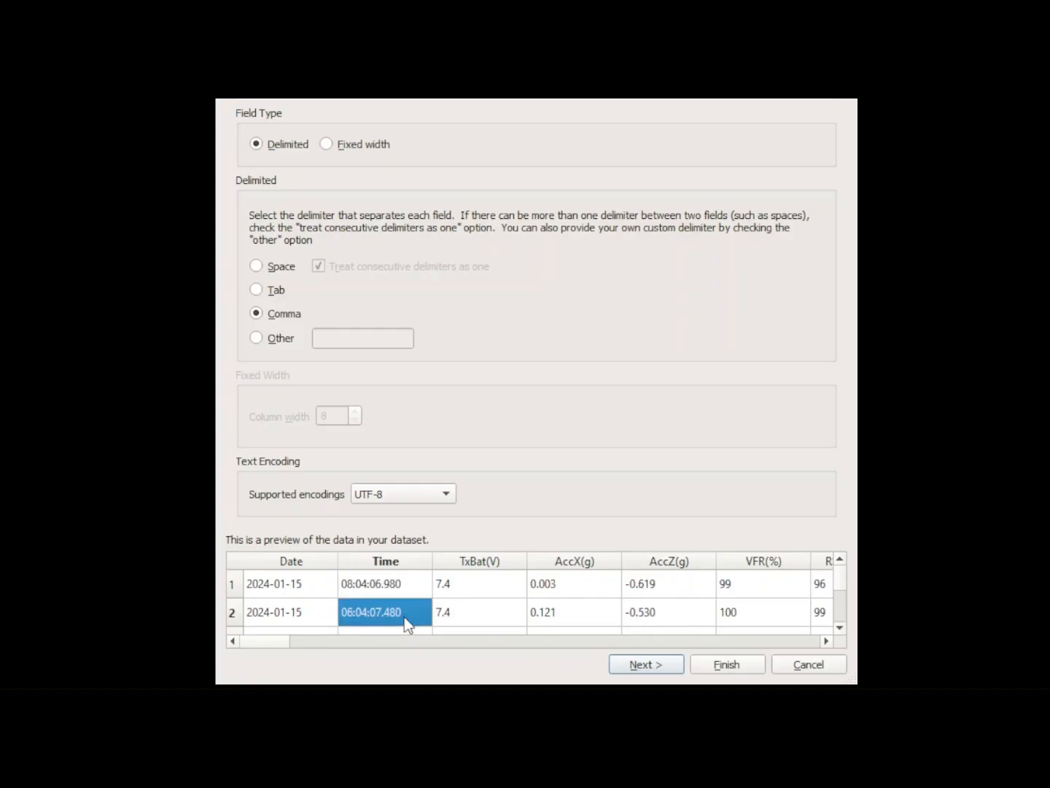
scroll(663, 616, down, 2)
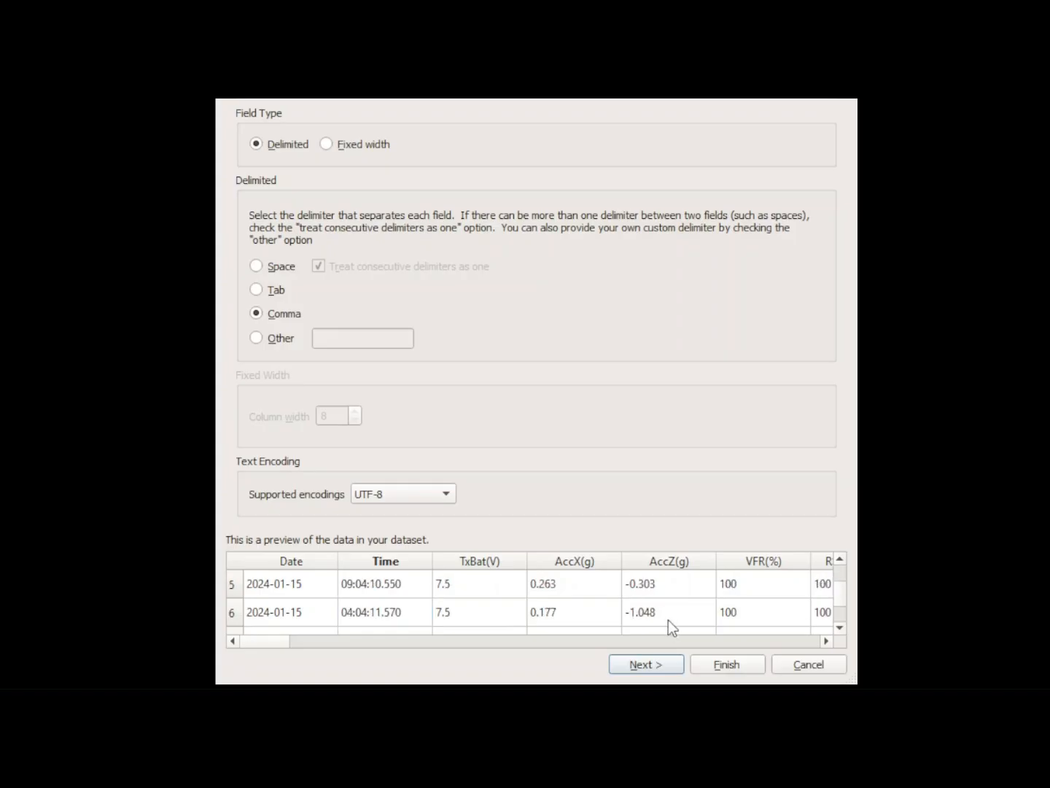
scroll(519, 601, down, 1)
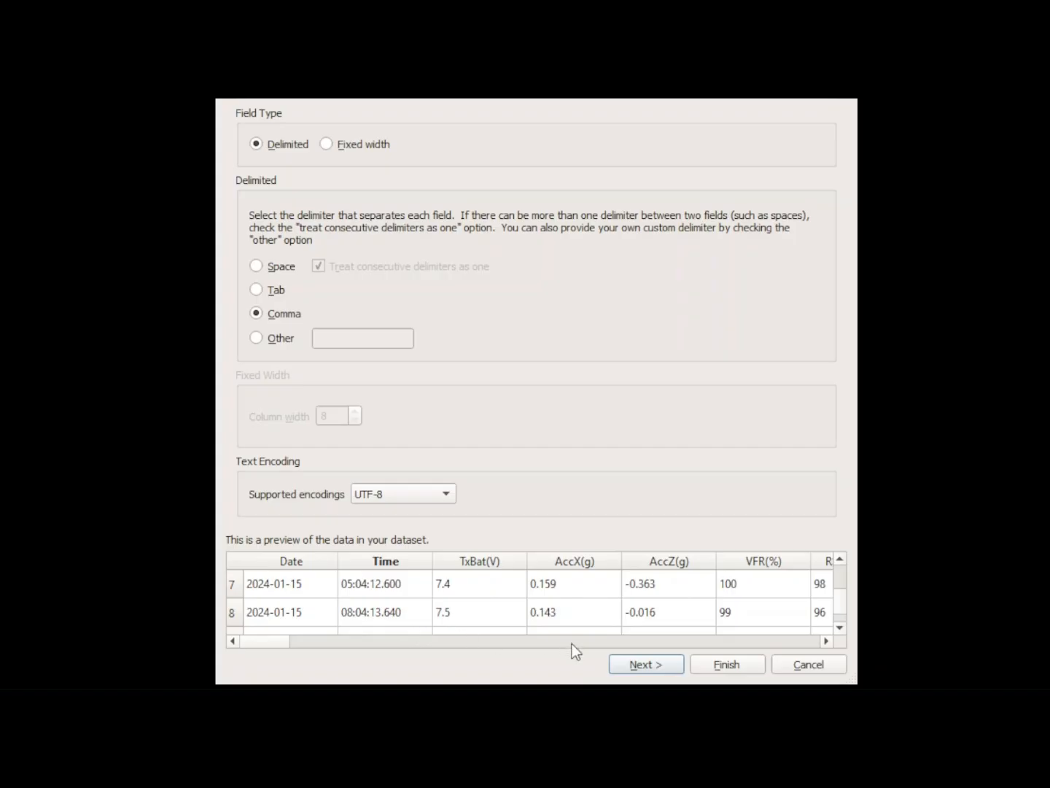
click(647, 665)
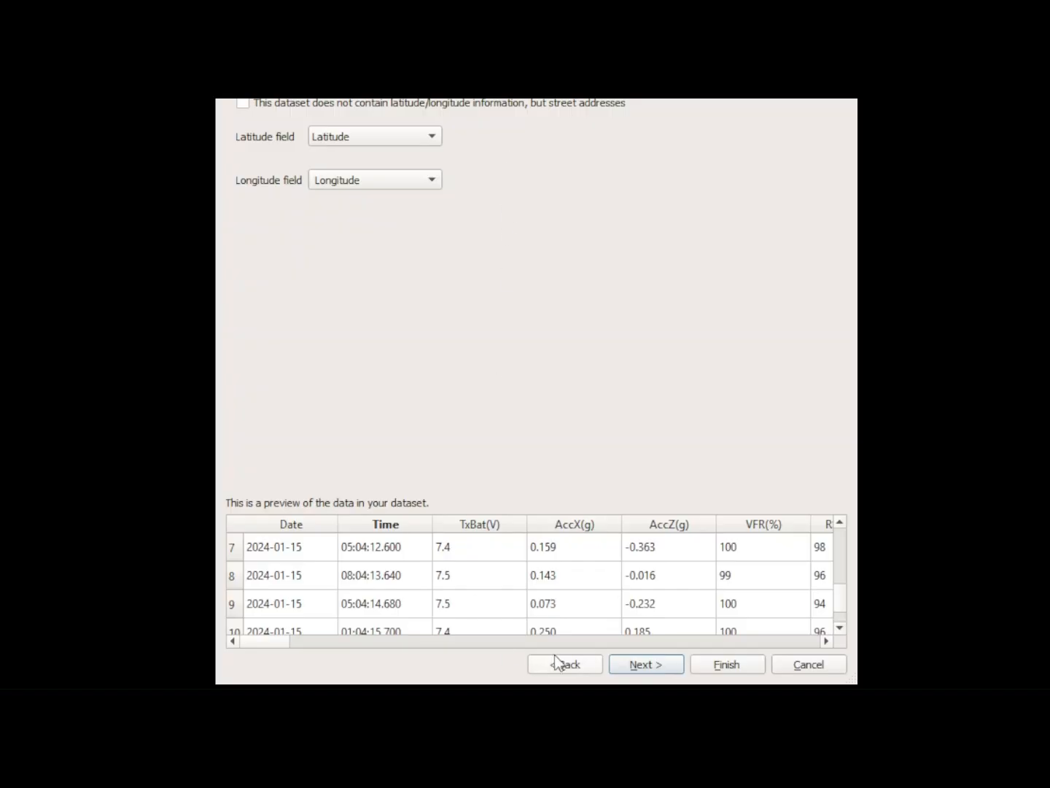
- Accept Latitude and Longitude as the coordinate fields and set the VFR(%) field's type to floating point
click(660, 666)
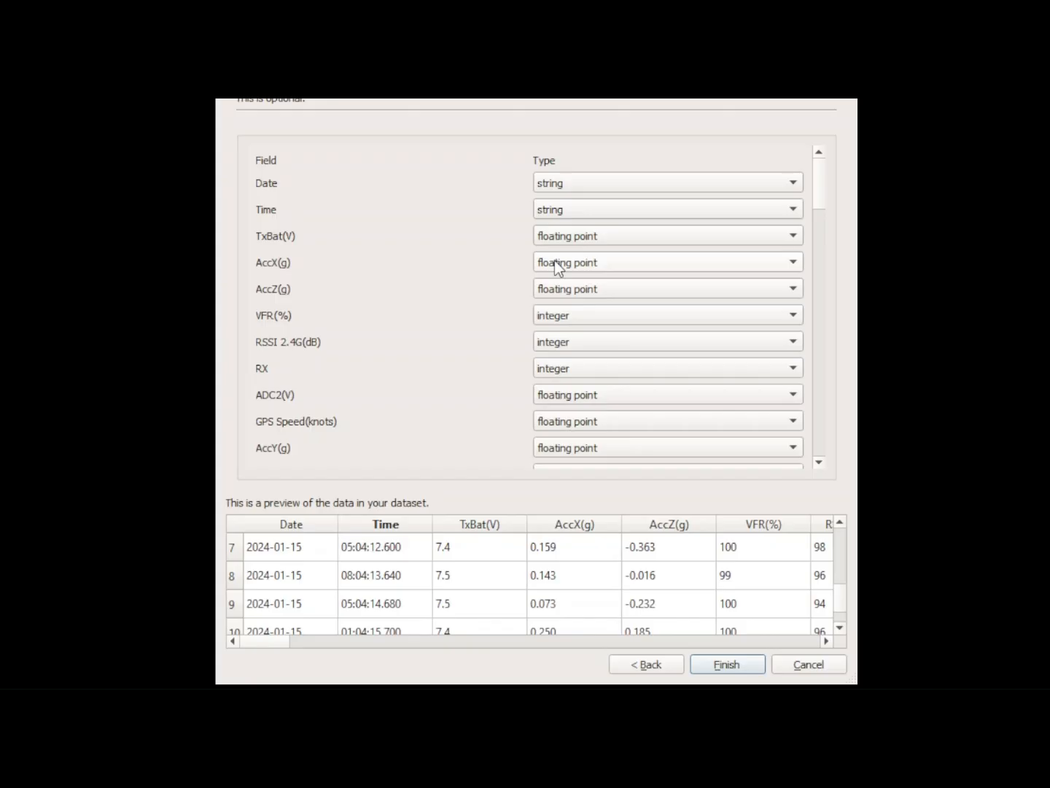
scroll(604, 316, down, 1)
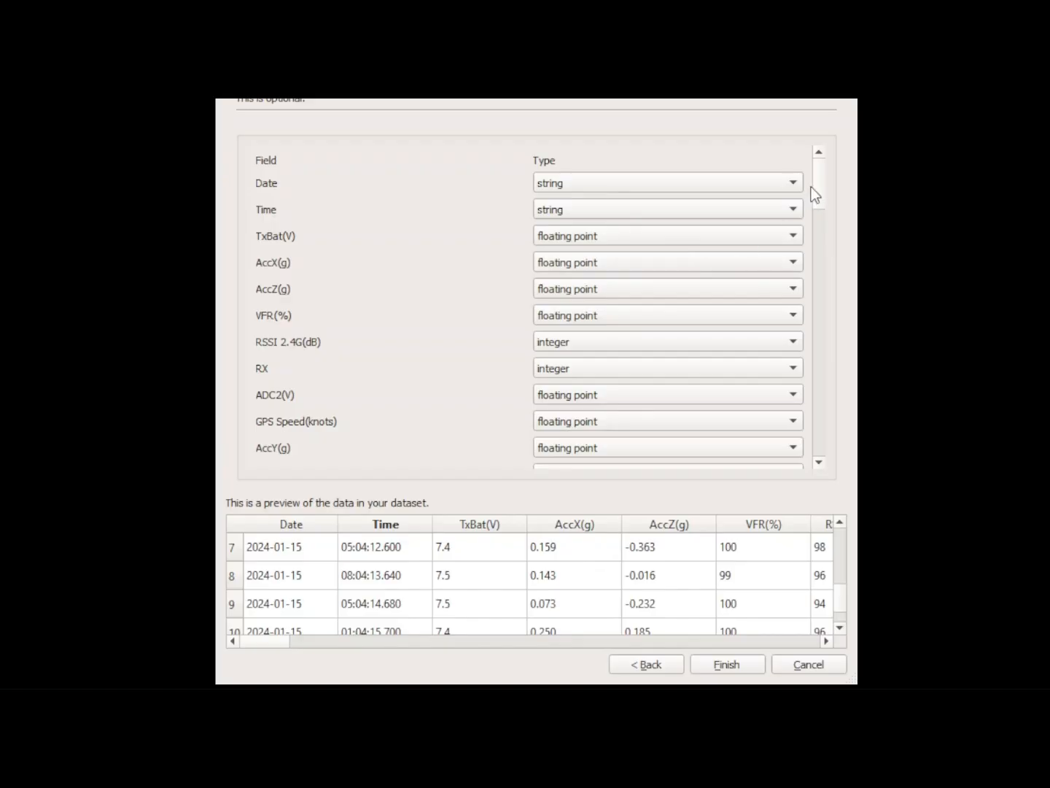
- Set the Longitude field's type to floating point and finish the data import
drag(817, 191, 804, 305)
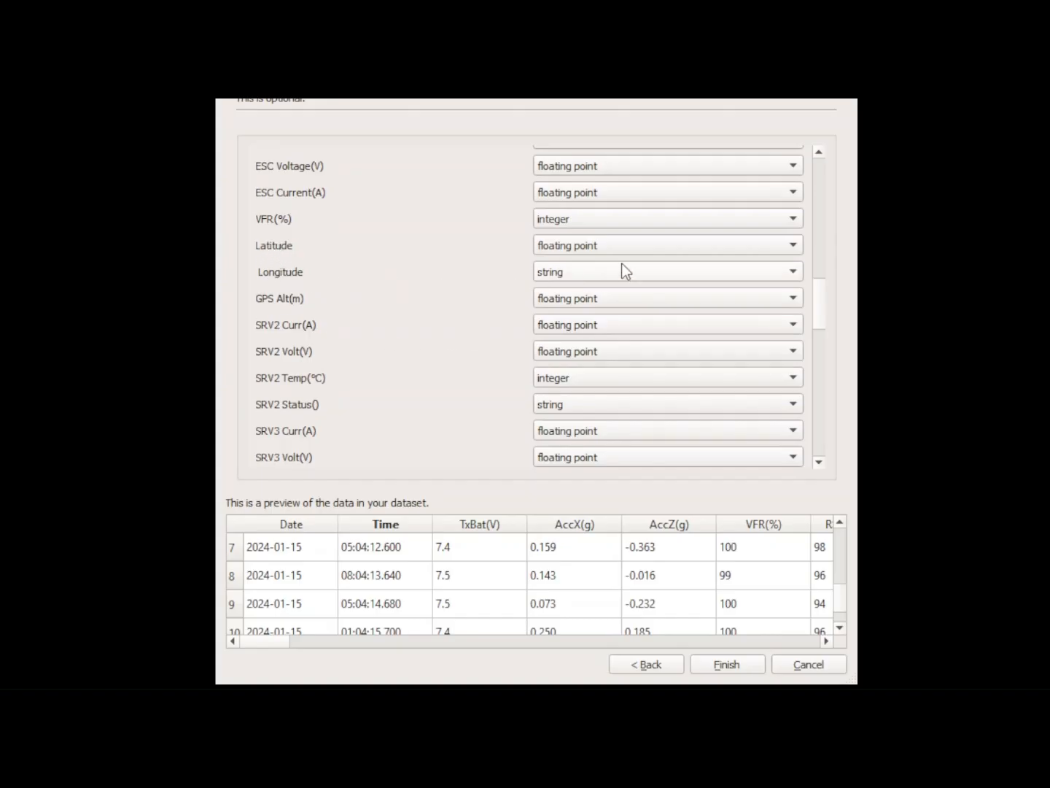
click(560, 281)
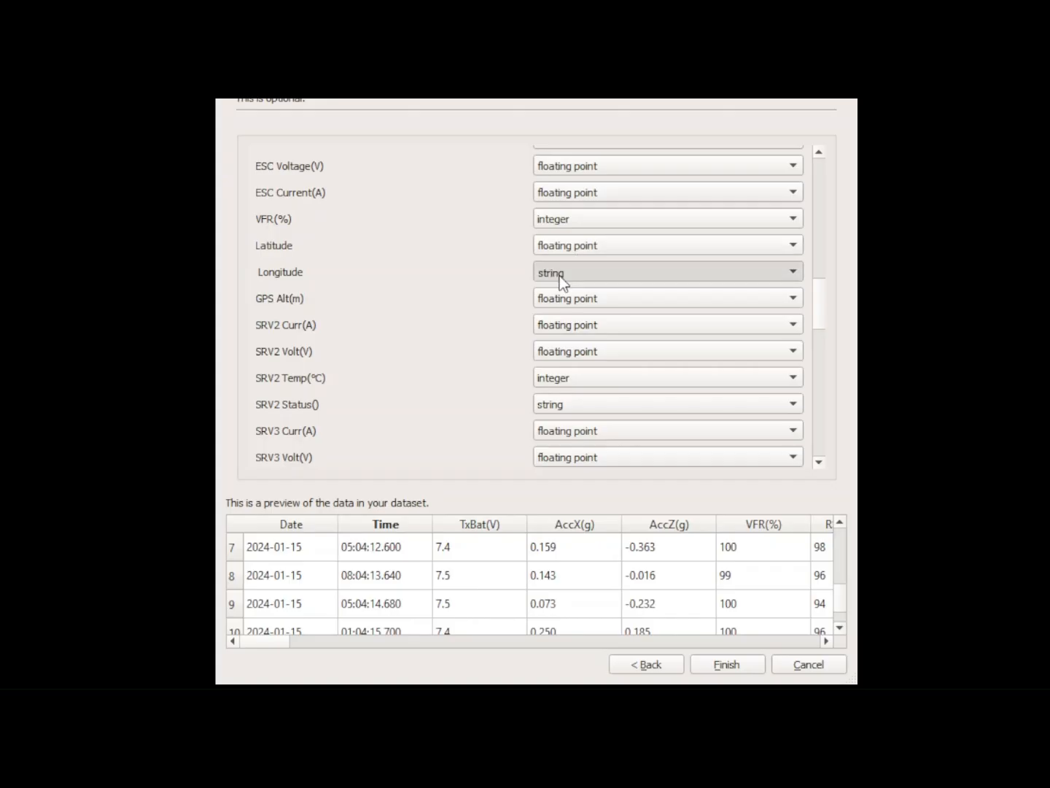
click(563, 307)
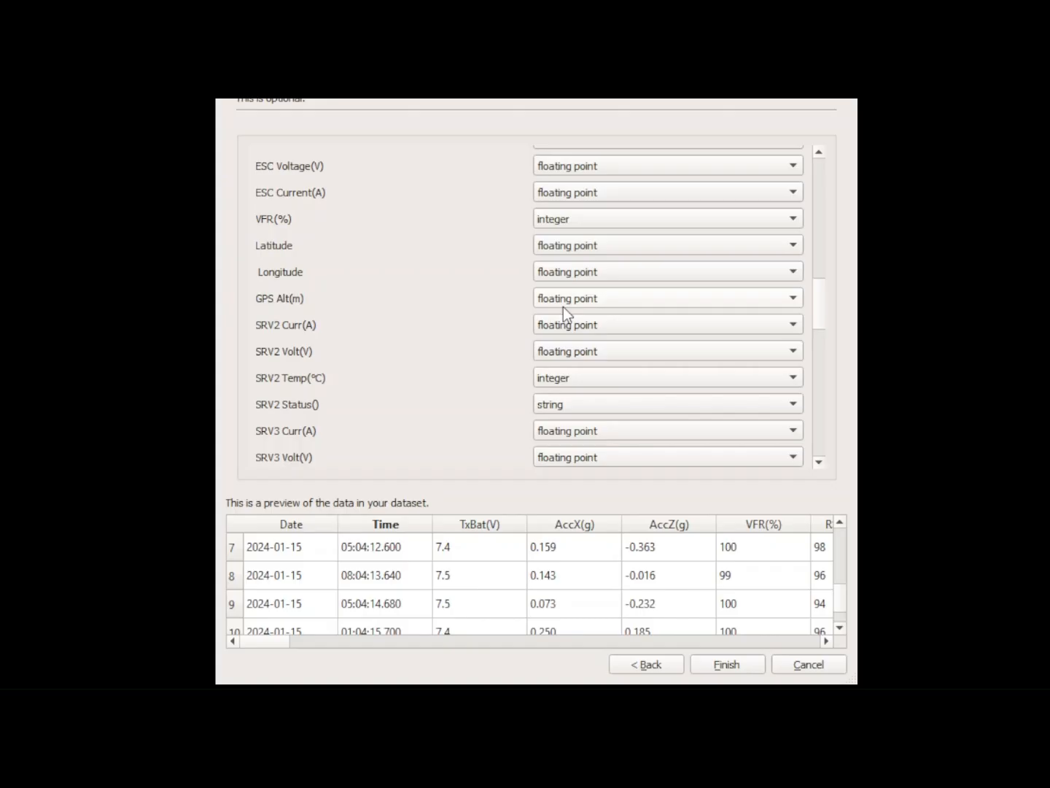
click(715, 665)
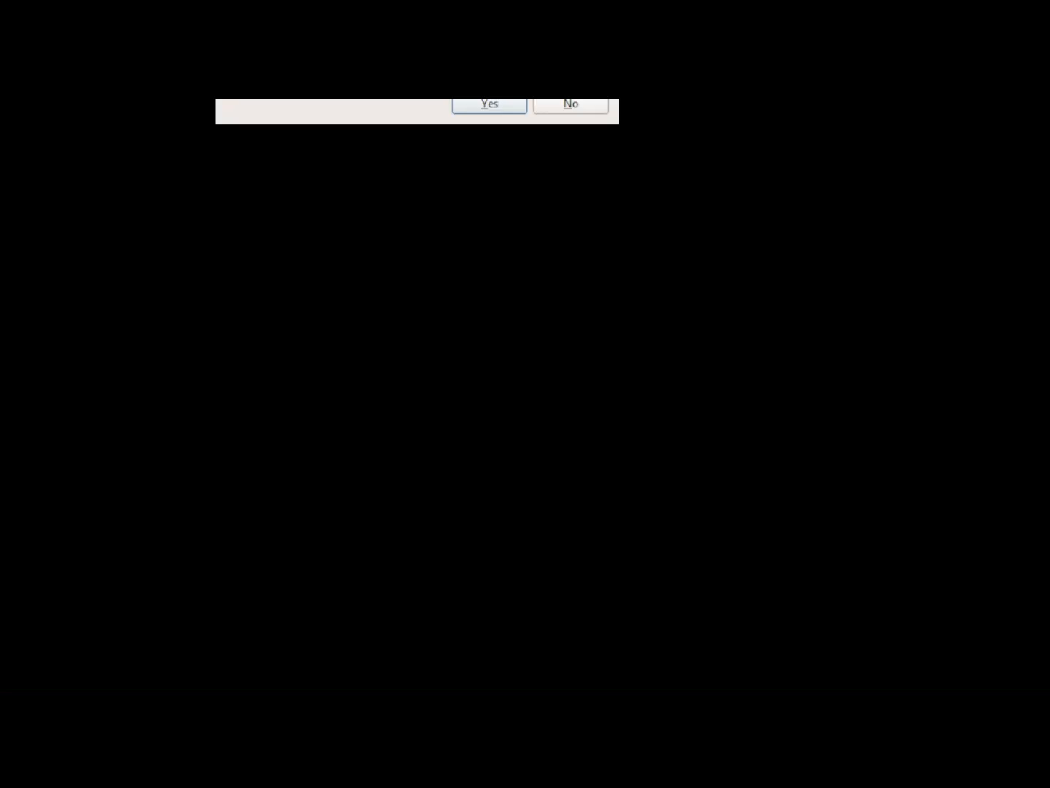
- Agree to apply a style template to the imported log data and accept the preselected template options
click(489, 106)
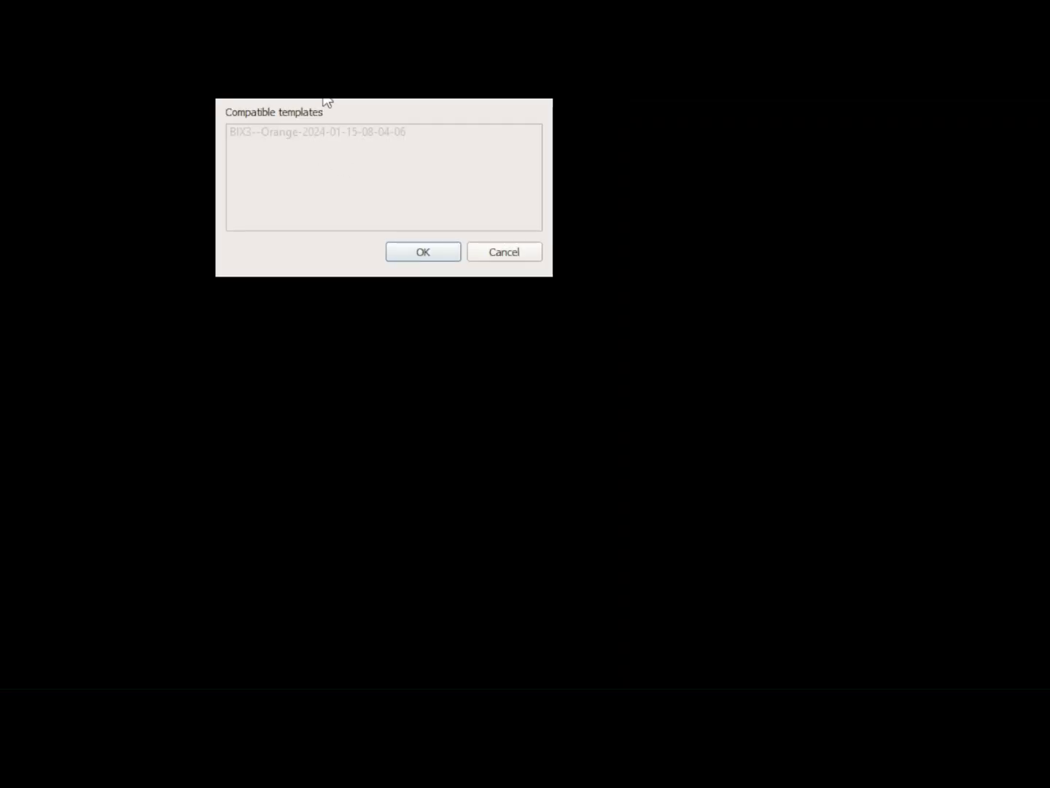
click(425, 256)
click(424, 254)
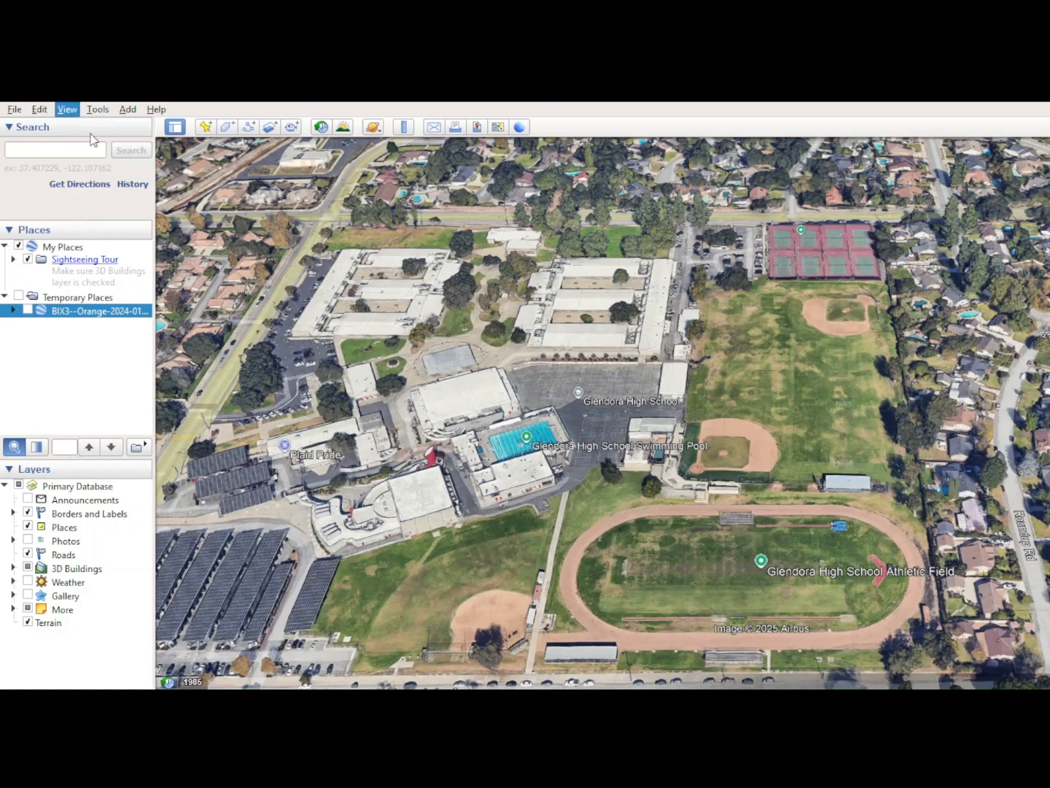
- Hide the sidebar and bring it back
key(ctrl+alt+b)
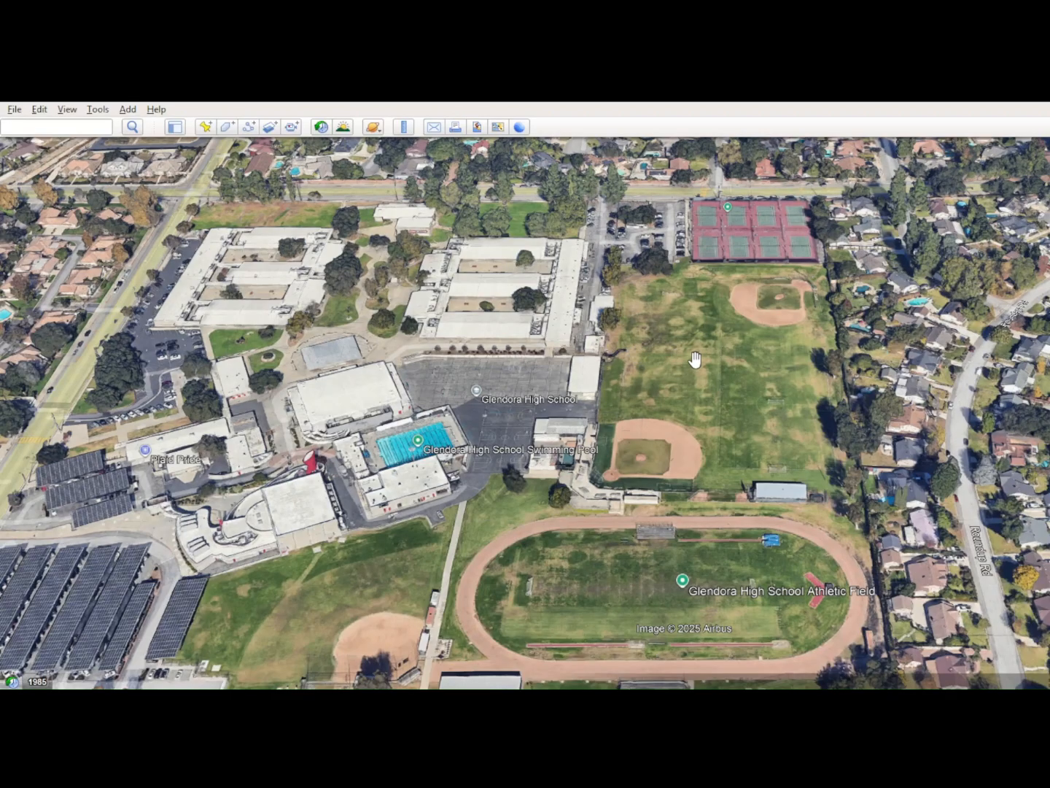
click(66, 111)
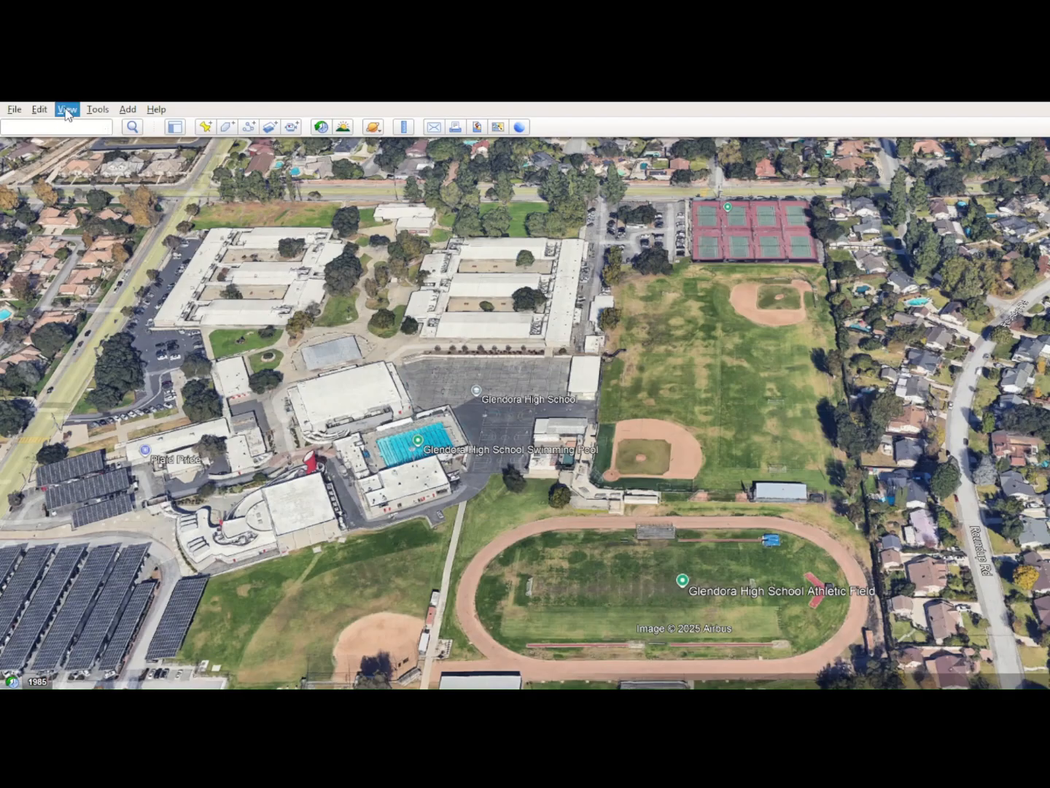
click(68, 146)
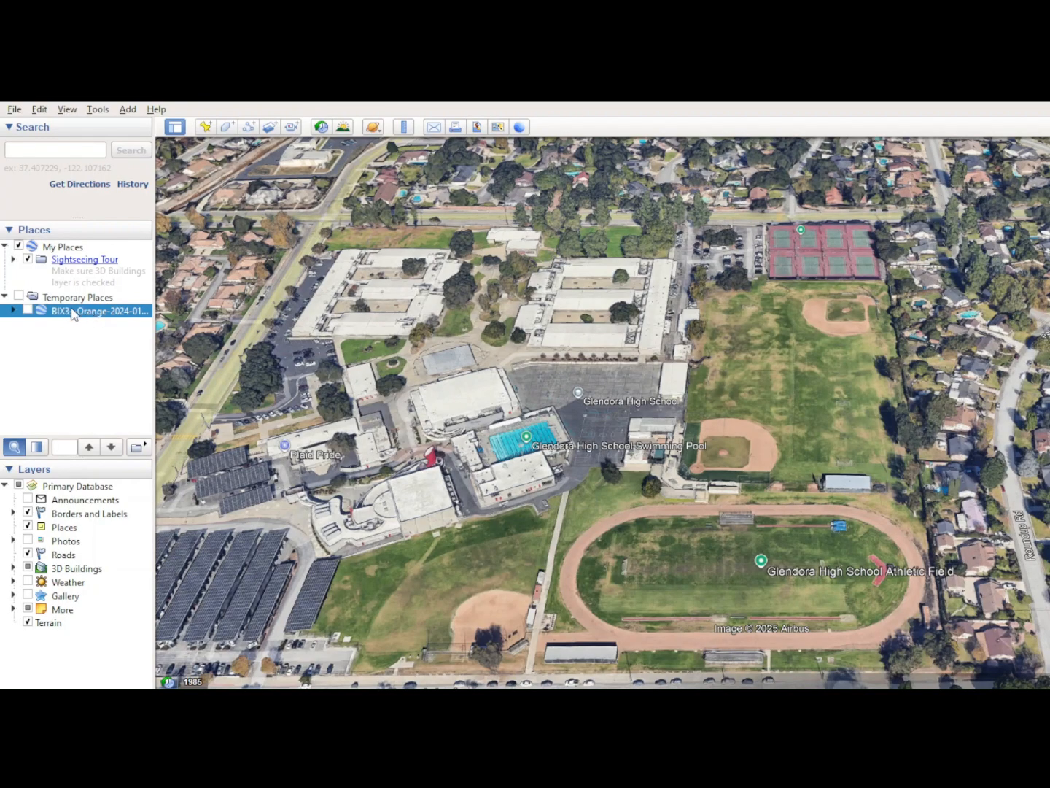
- Display the imported BIX3--Orange log's points on the map and open the details of one point over the field
click(28, 313)
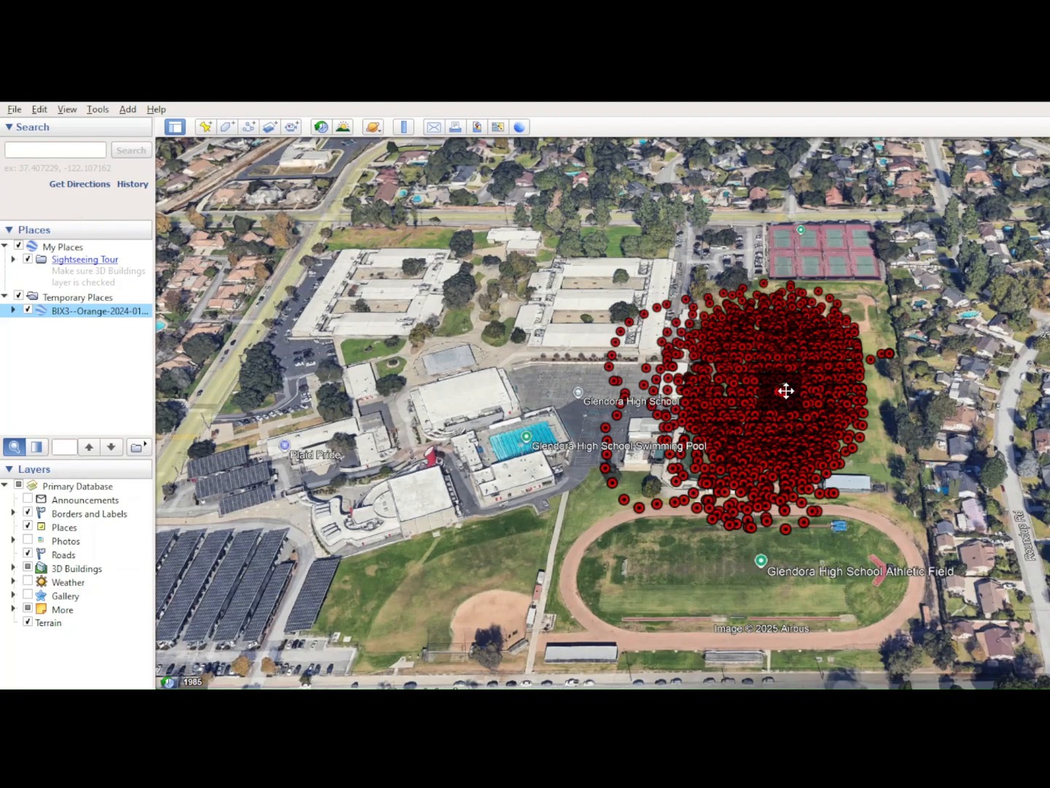
scroll(786, 391, up, 5)
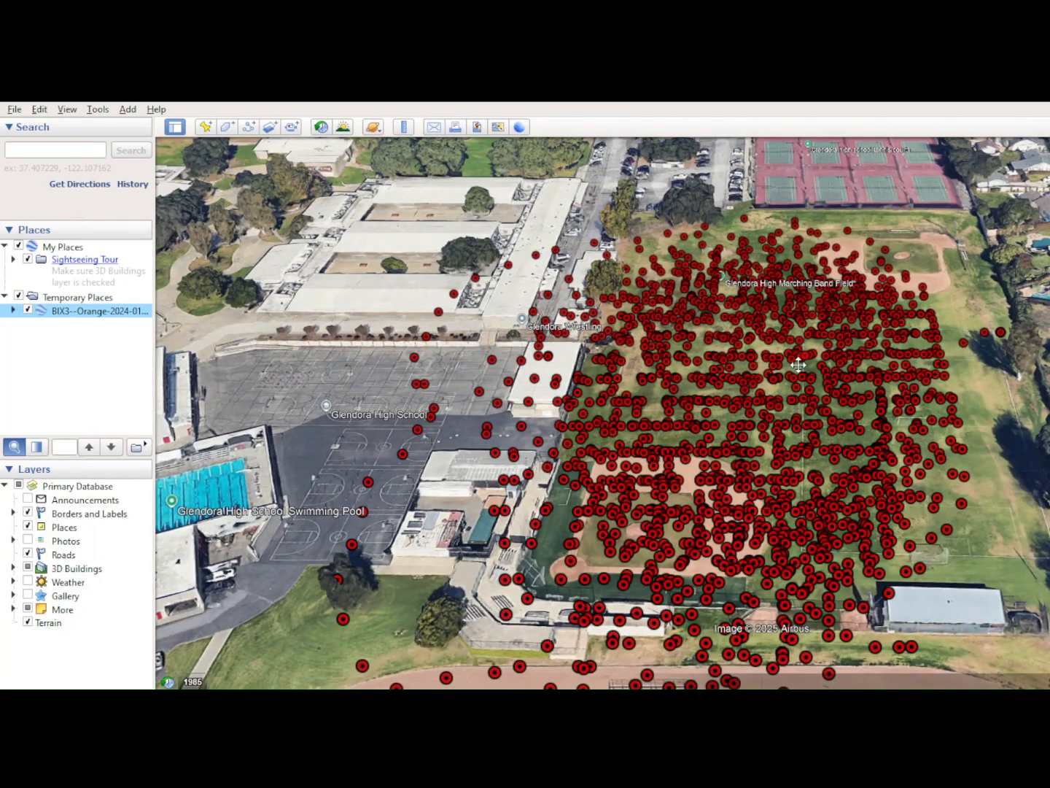
scroll(759, 423, up, 2)
scroll(762, 416, down, 2)
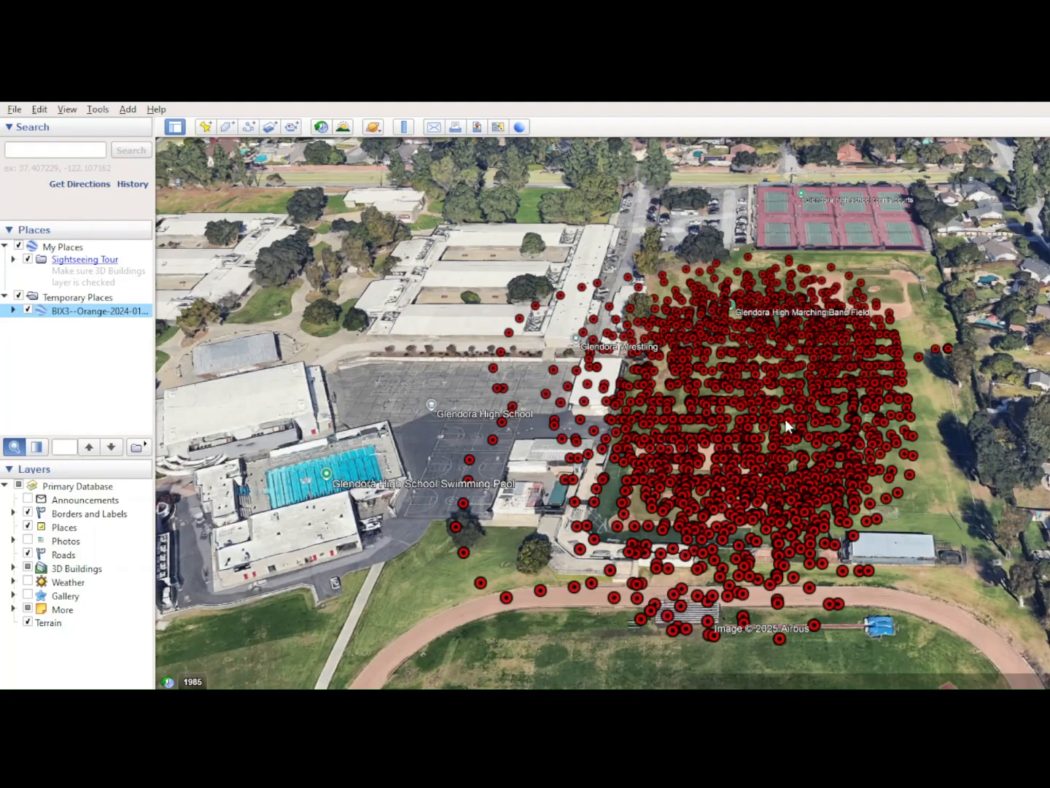
scroll(806, 407, down, 5)
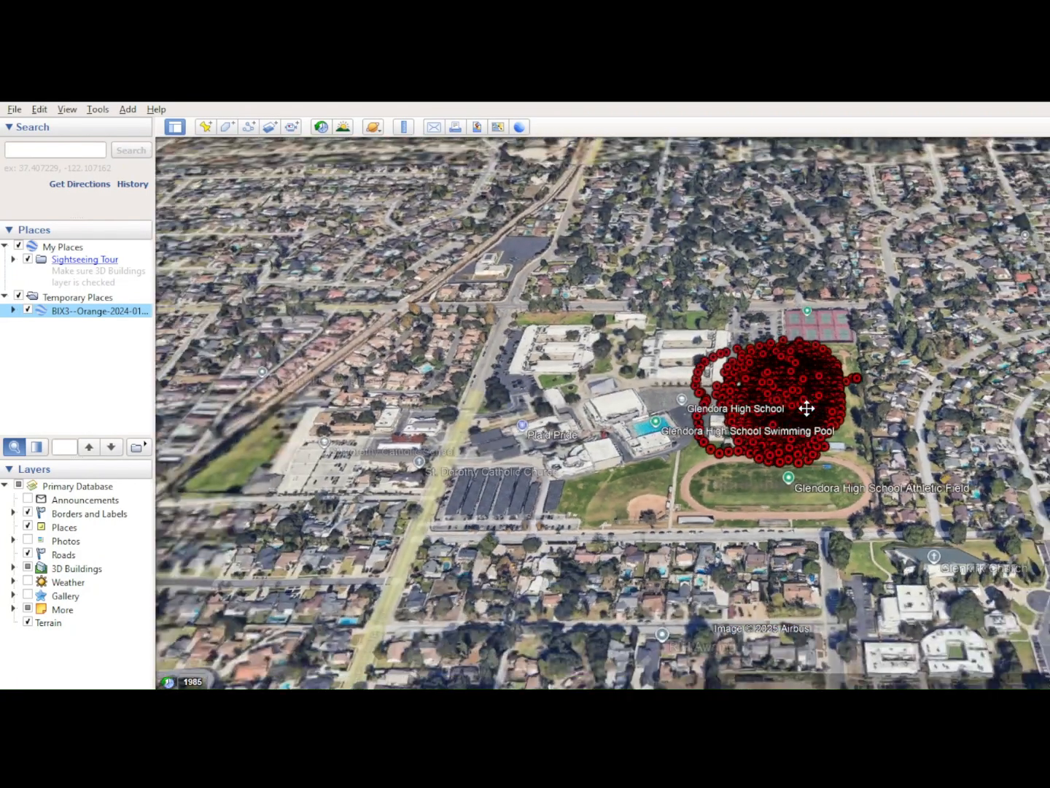
scroll(806, 407, up, 5)
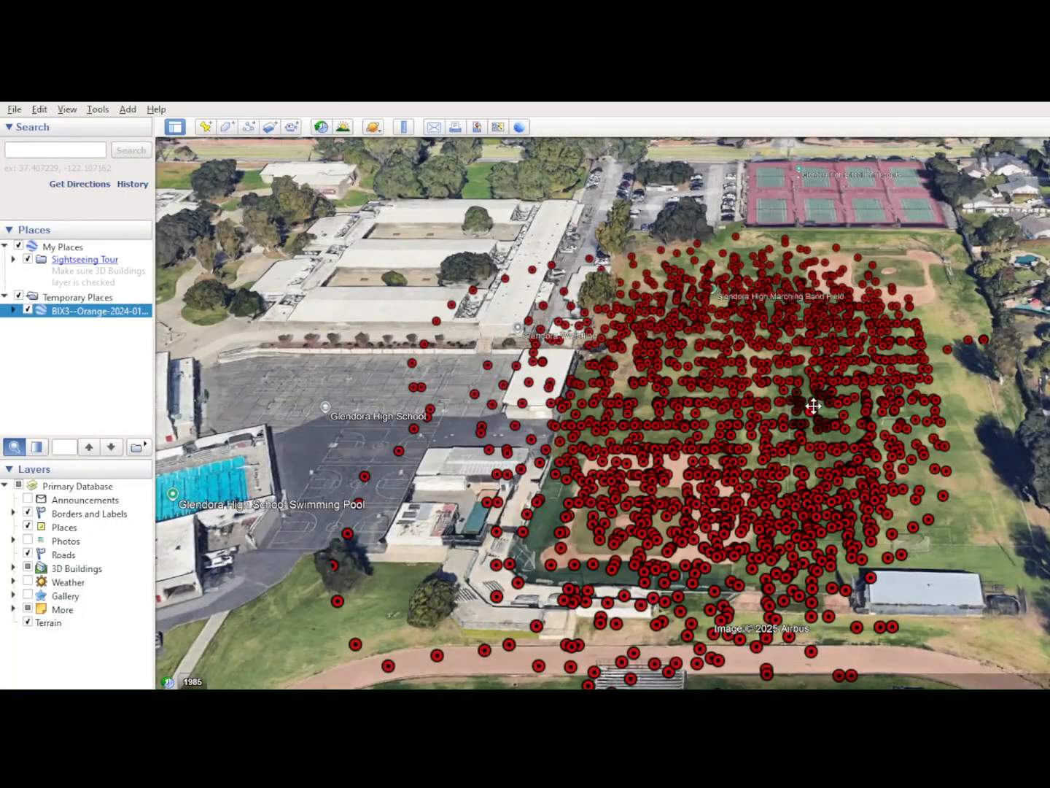
drag(814, 406, 848, 365)
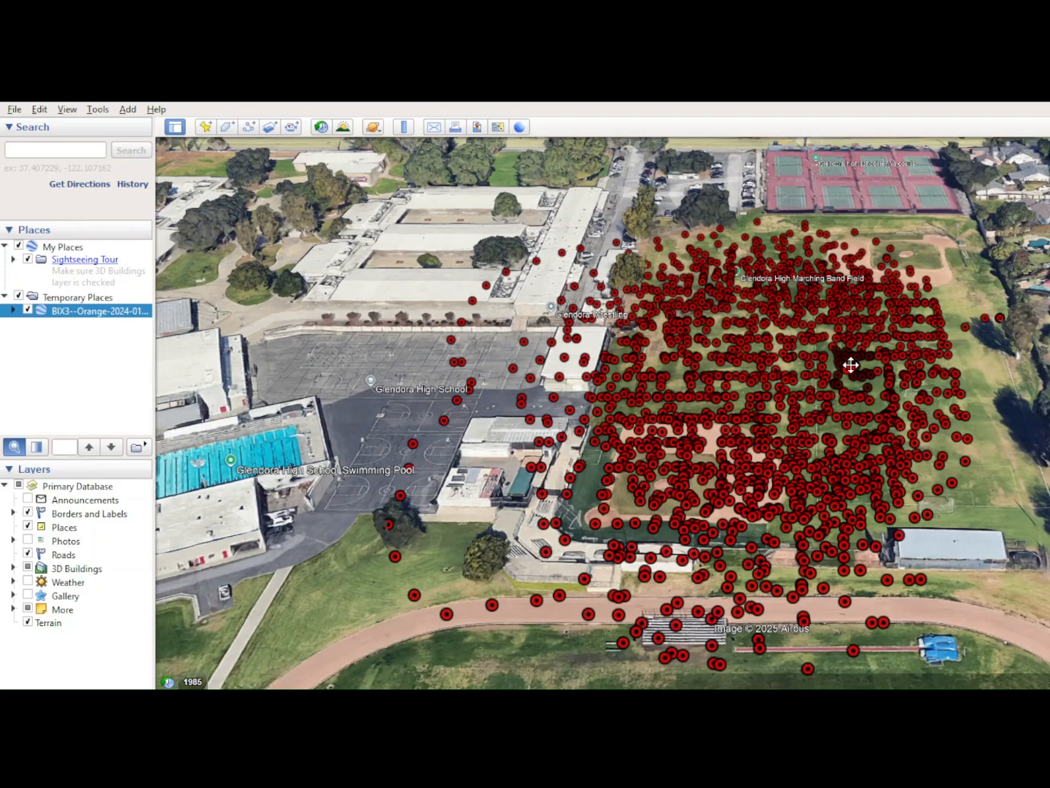
click(767, 361)
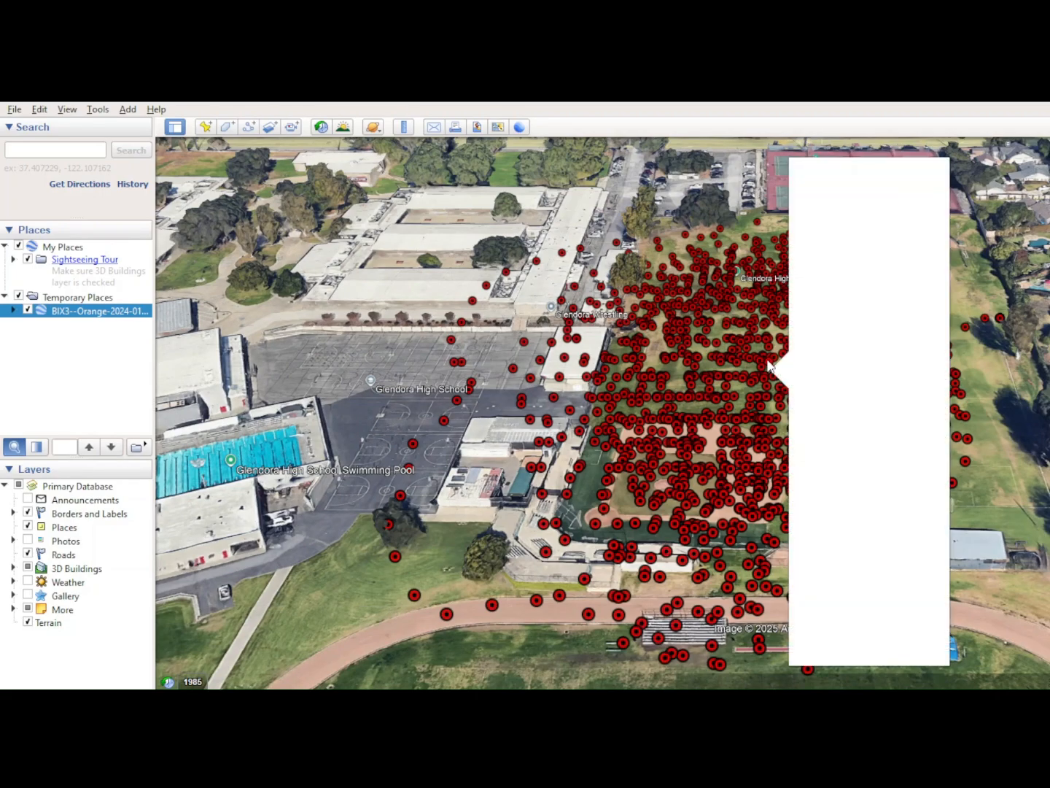